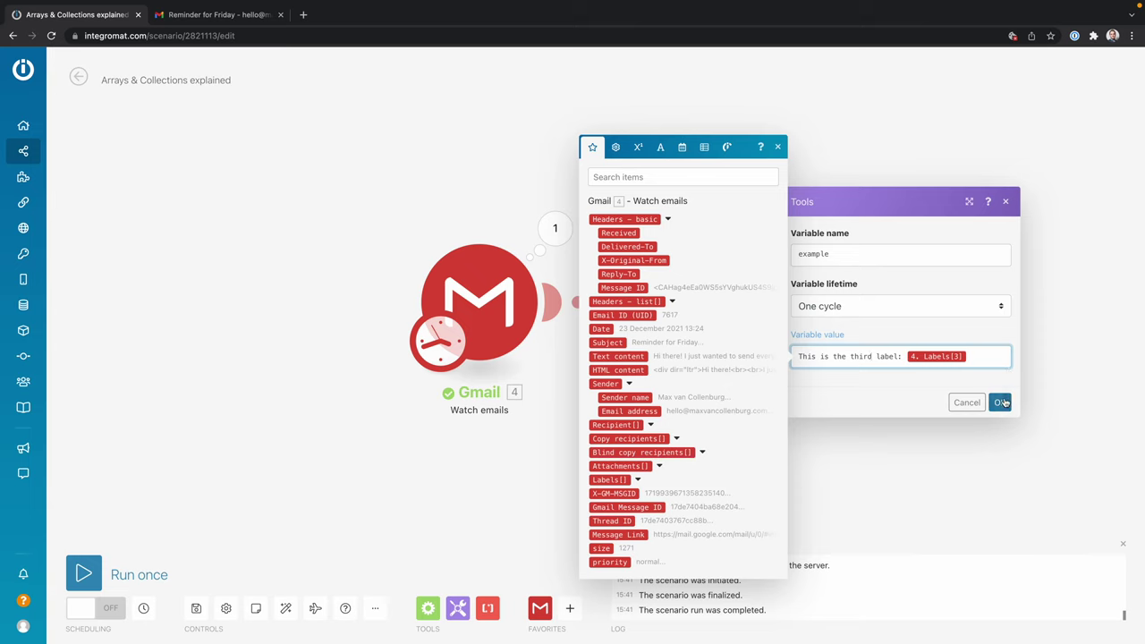
# Save and run the scenario once, then find the third label, Surveys, in the Gmail output's Labels.
pyautogui.click(196, 608)
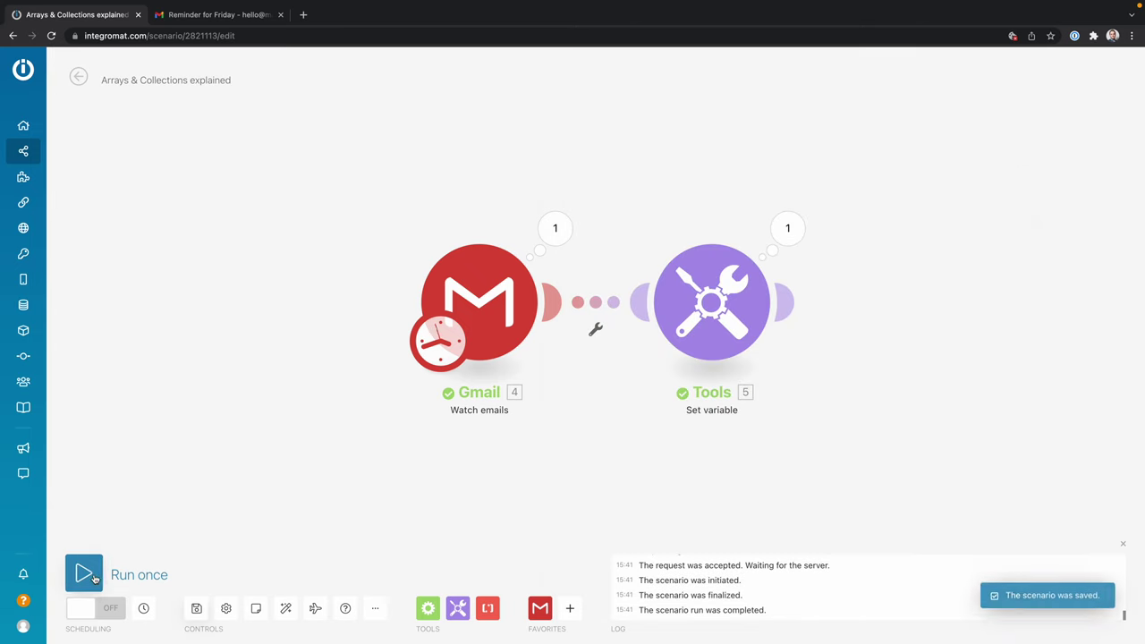
pyautogui.click(89, 576)
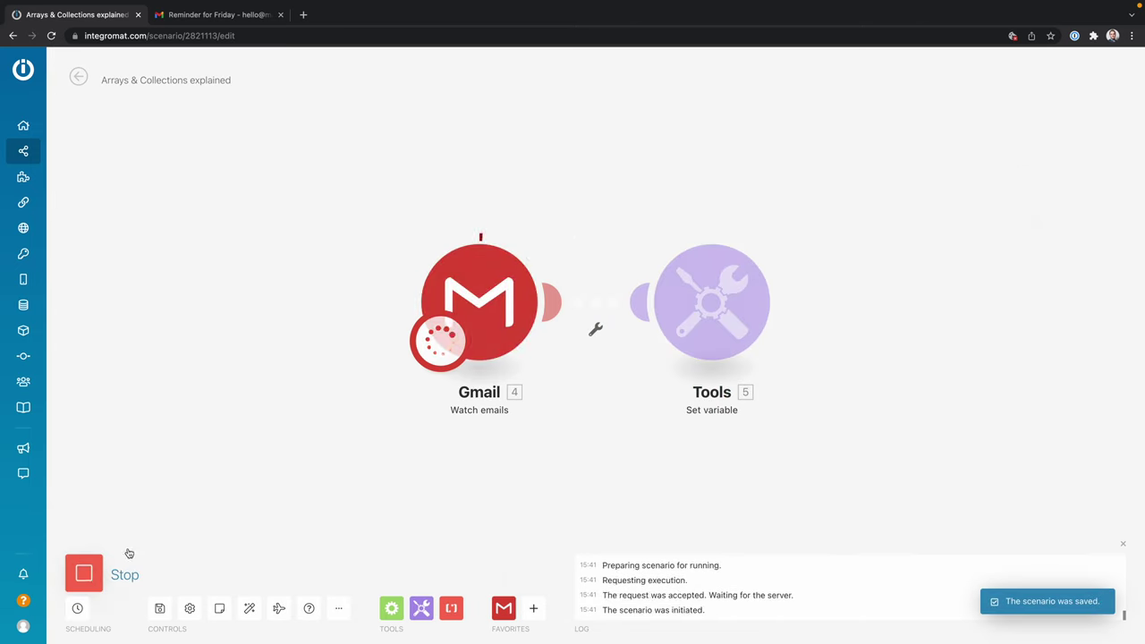
pyautogui.click(554, 228)
pyautogui.click(687, 196)
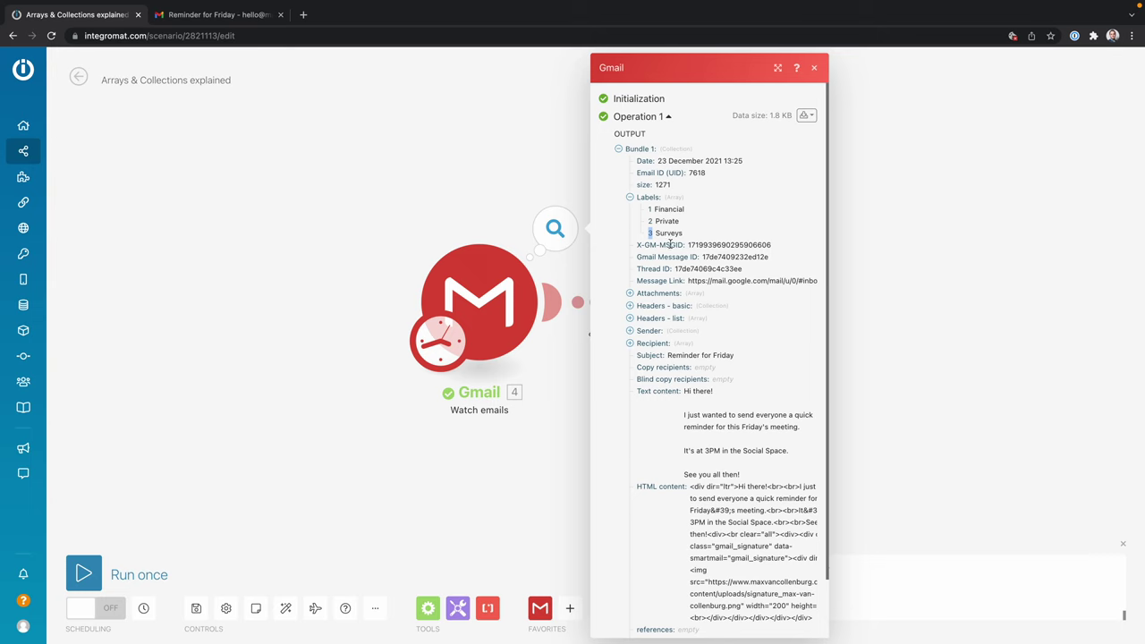
pyautogui.doubleClick(667, 232)
pyautogui.click(519, 202)
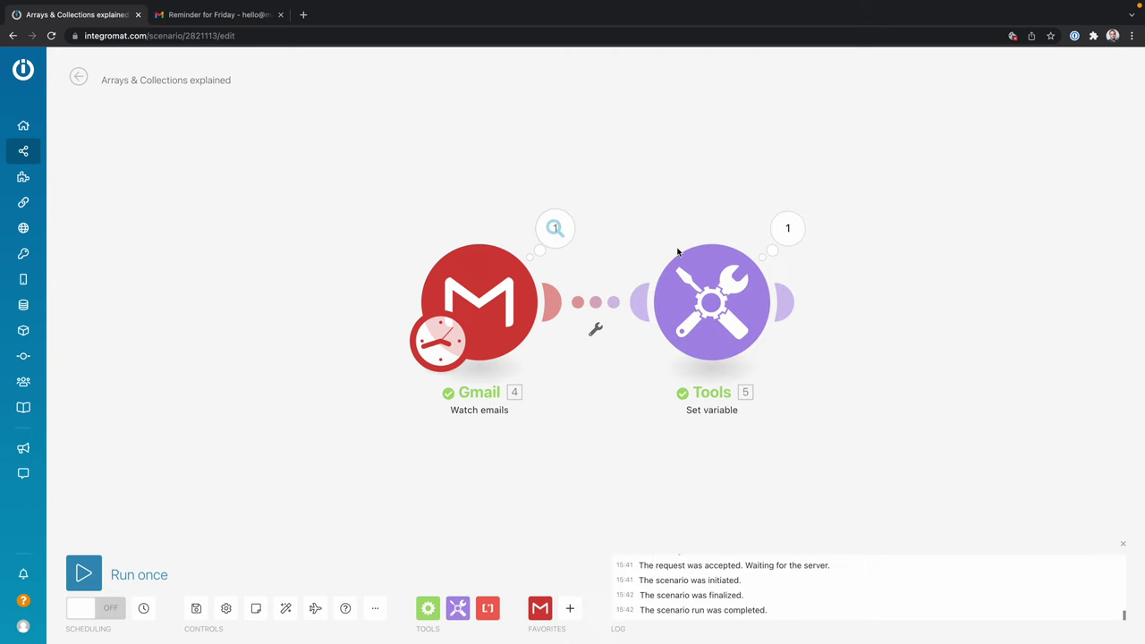
# Confirm the Tools output reads 'This is the third label: Surveys'.
pyautogui.click(787, 227)
pyautogui.moveTo(903, 292); pyautogui.dragTo(964, 286)
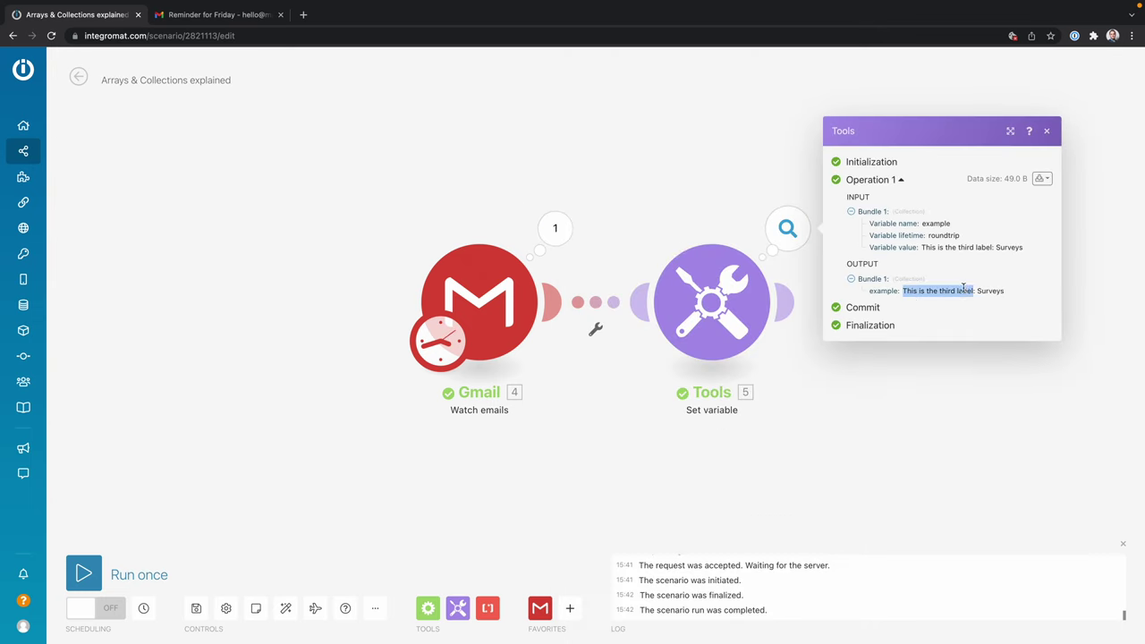
pyautogui.doubleClick(994, 292)
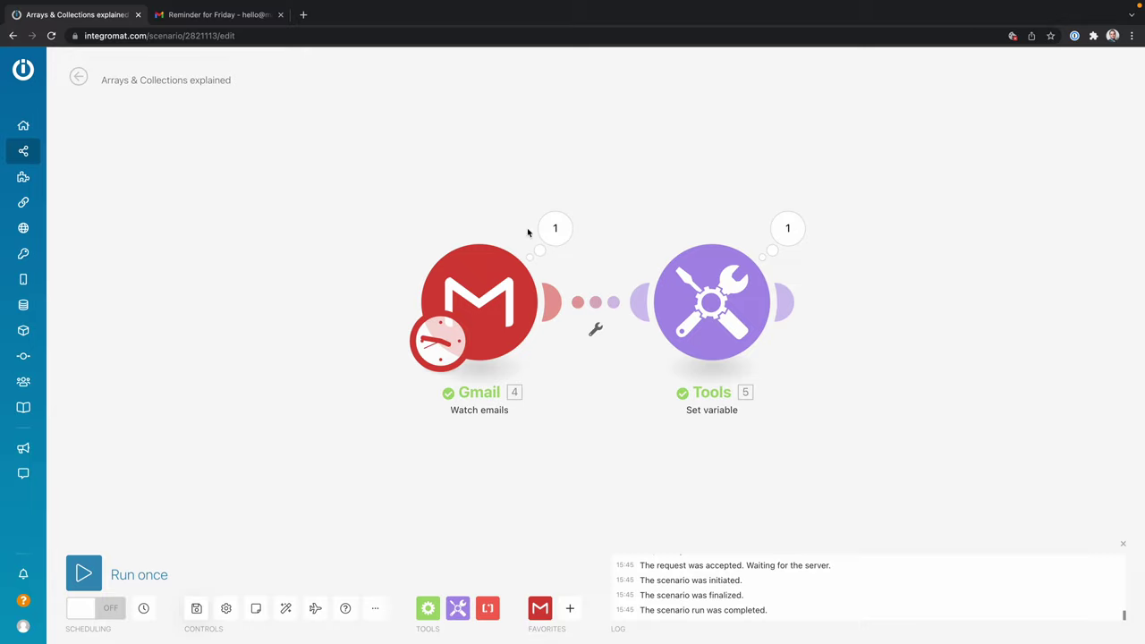
pyautogui.click(554, 225)
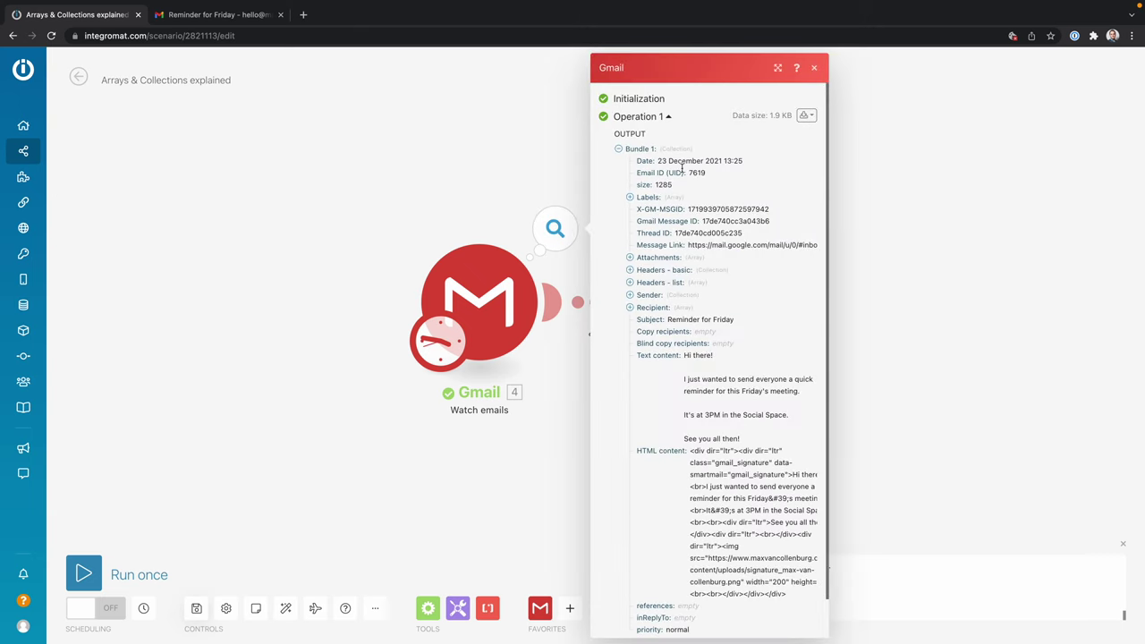
pyautogui.scroll(5, 658, 306)
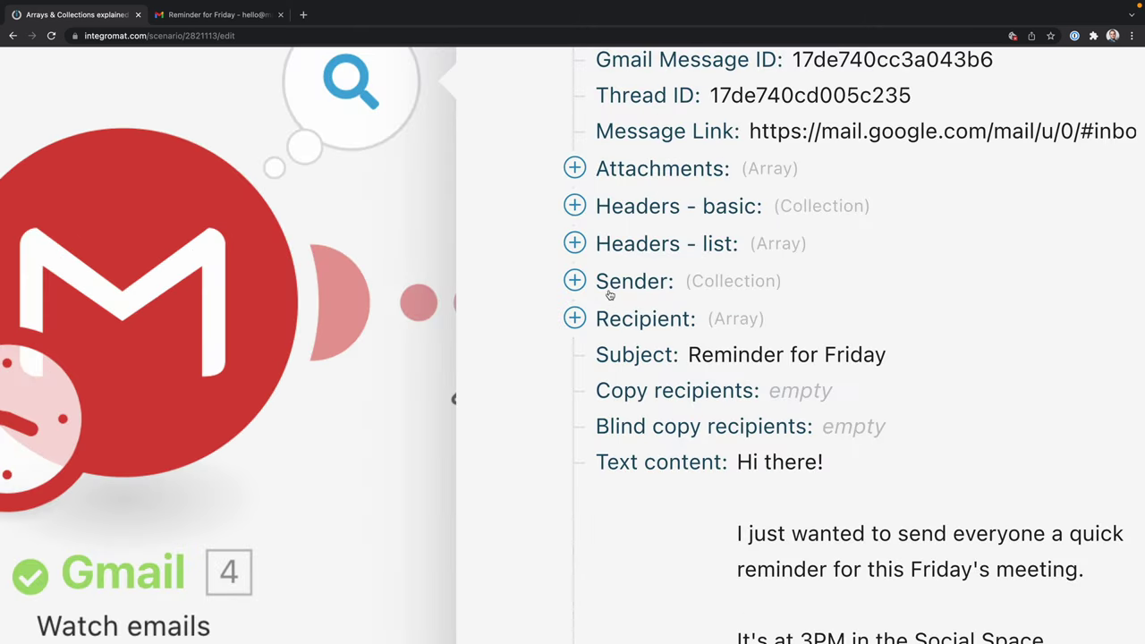
pyautogui.click(756, 285)
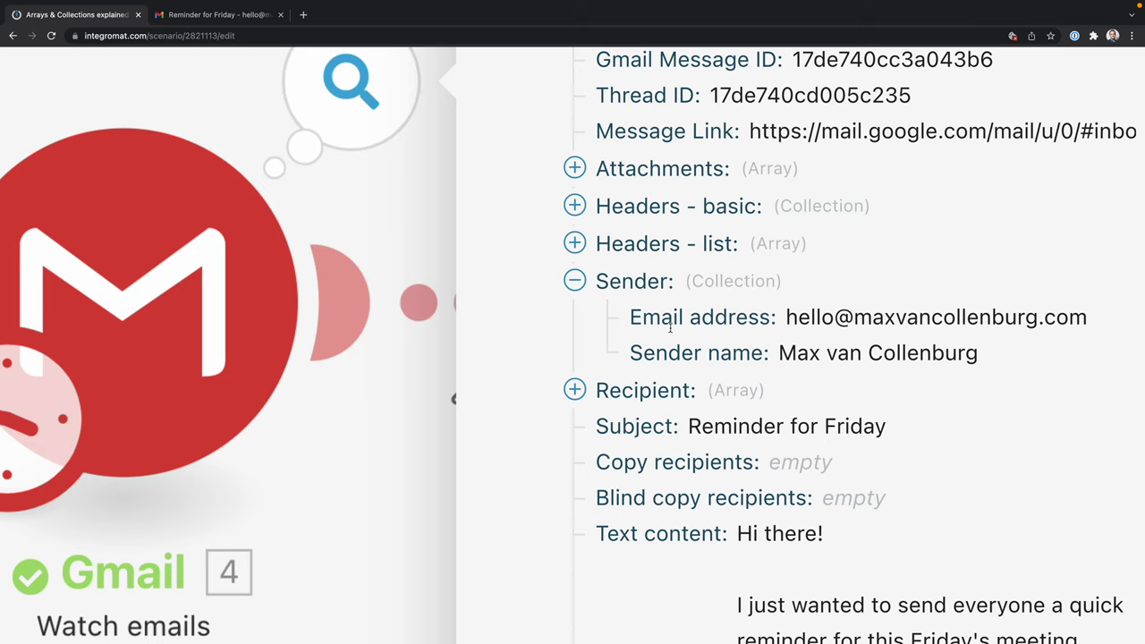
pyautogui.hscroll(3, 669, 327)
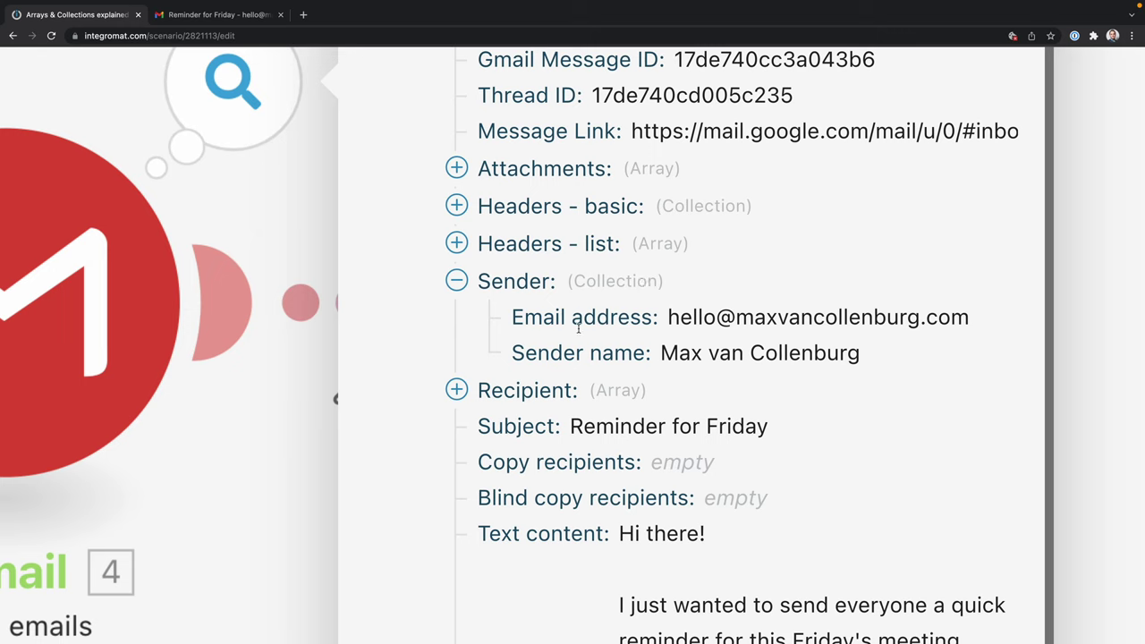
pyautogui.tripleClick(547, 321)
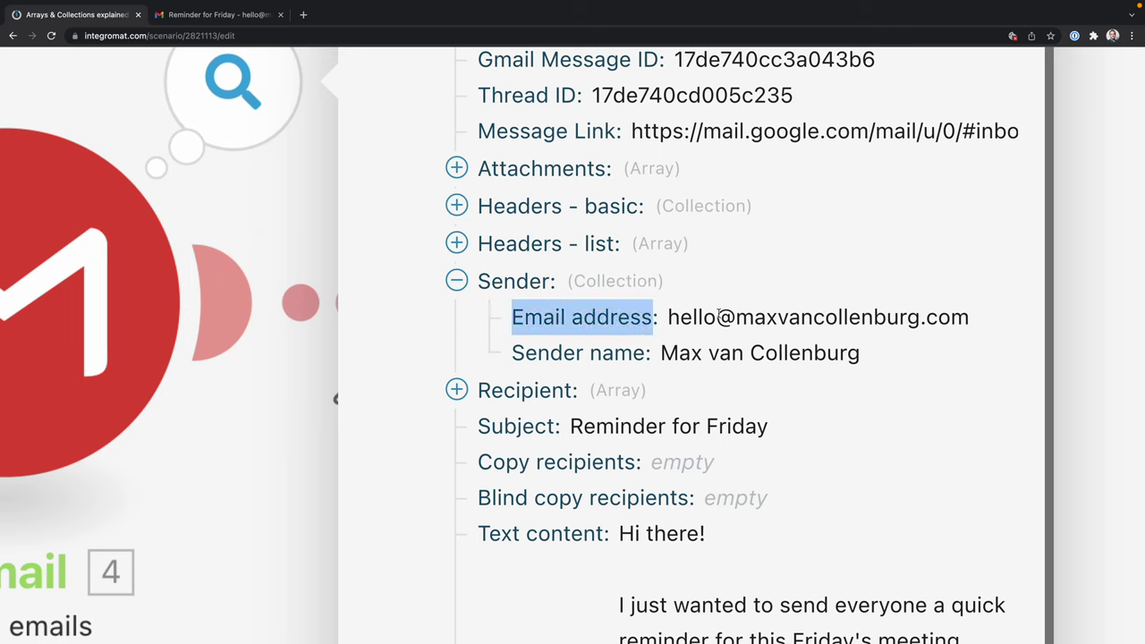
pyautogui.tripleClick(566, 319)
pyautogui.moveTo(683, 319); pyautogui.dragTo(941, 319)
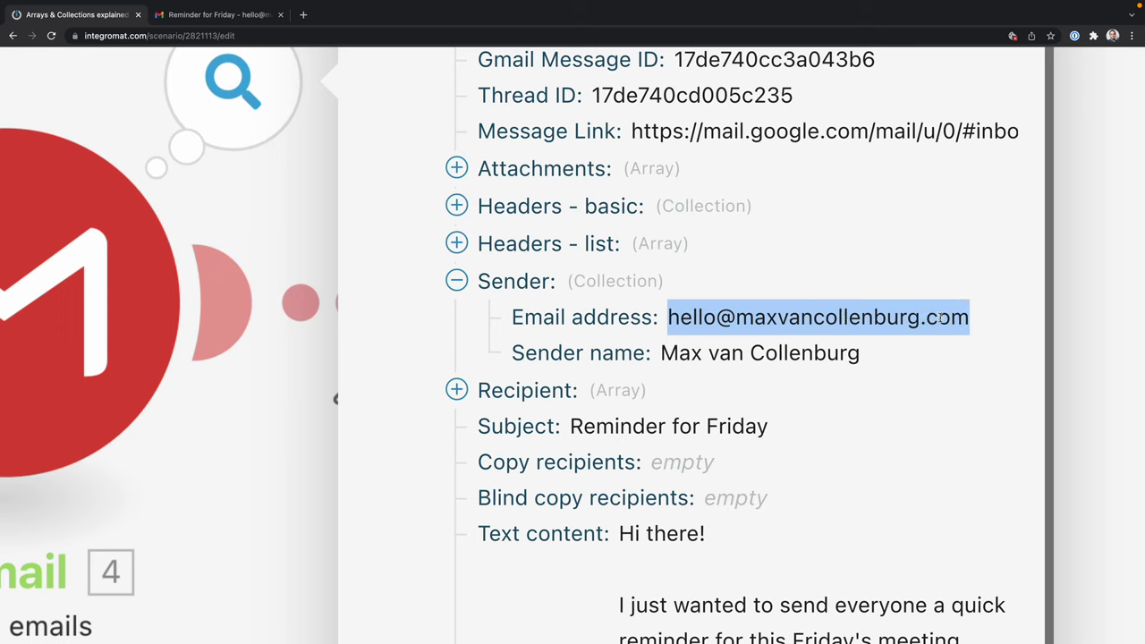
pyautogui.click(941, 319)
pyautogui.tripleClick(529, 354)
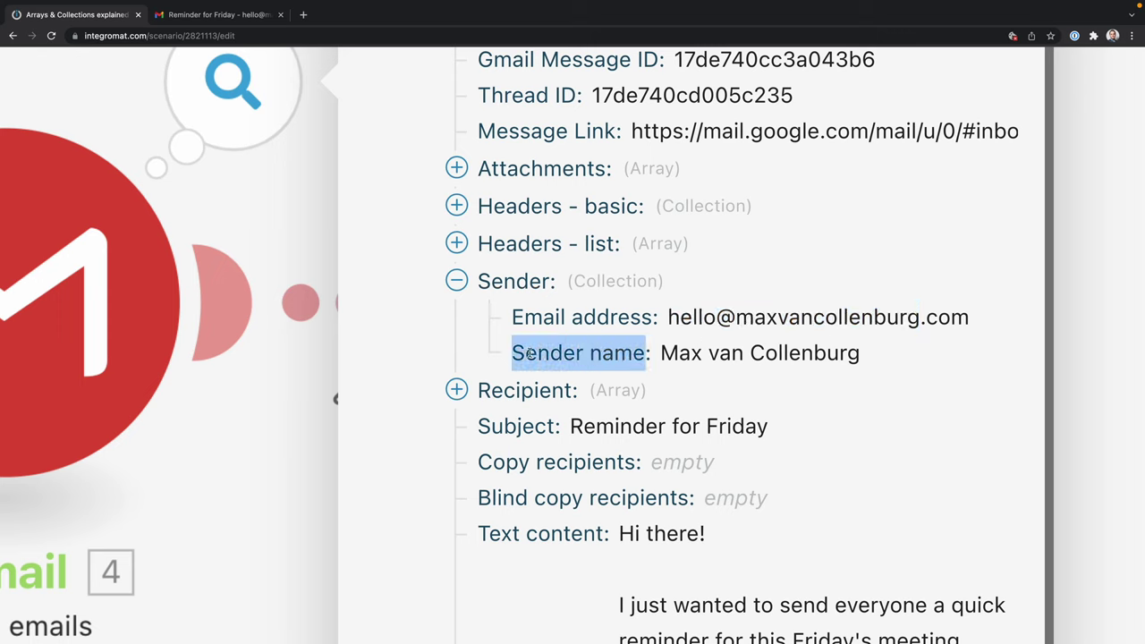
pyautogui.click(620, 355)
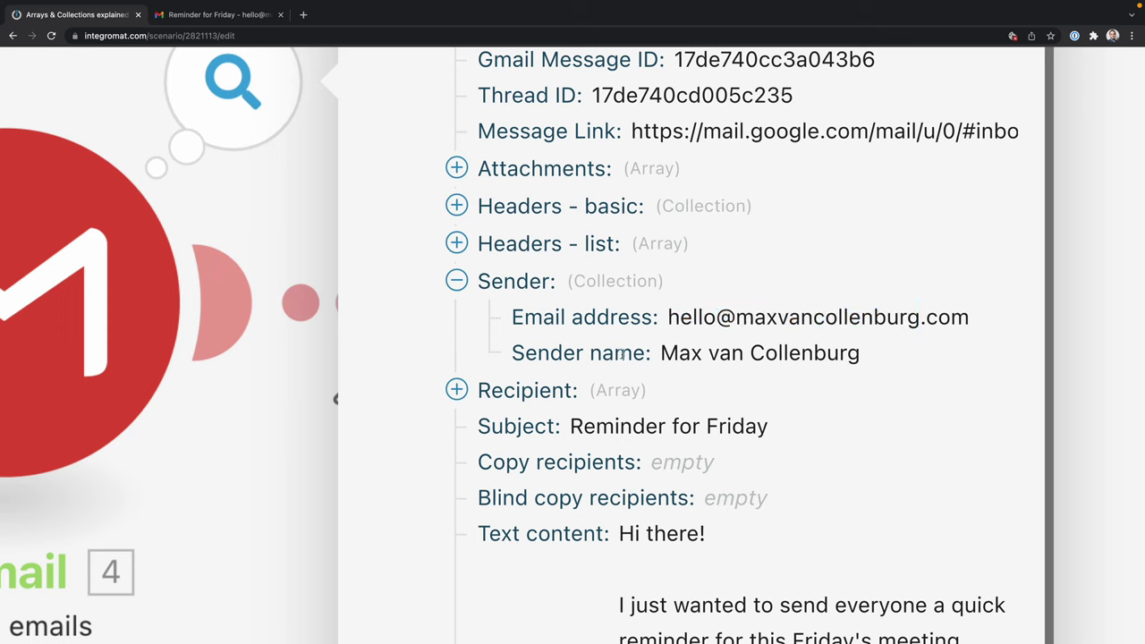
pyautogui.tripleClick(675, 354)
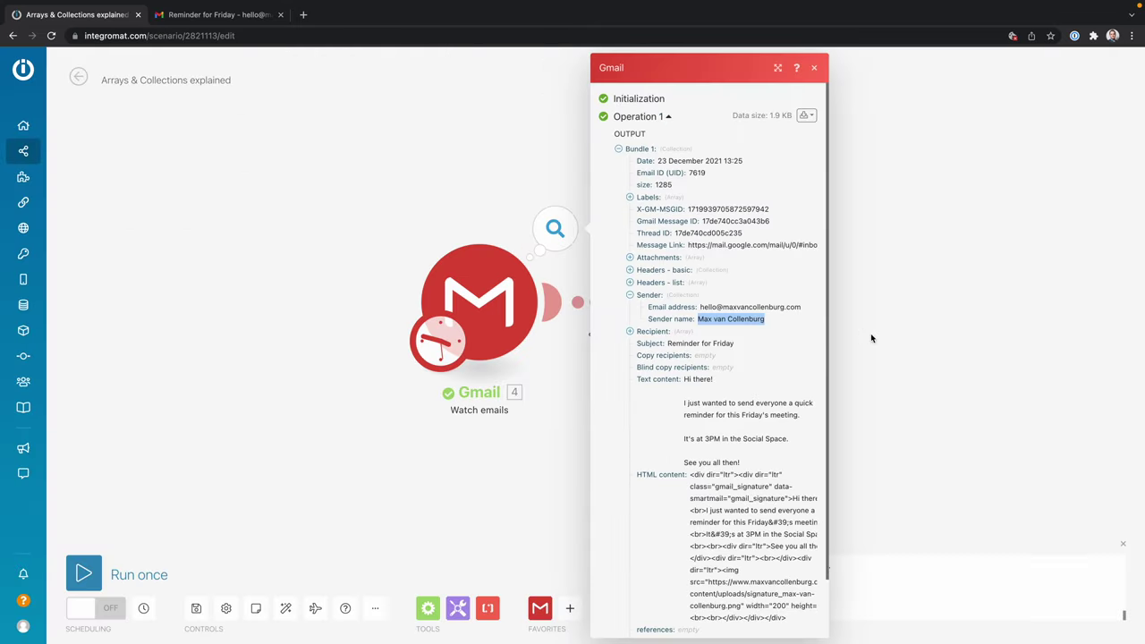
pyautogui.click(870, 338)
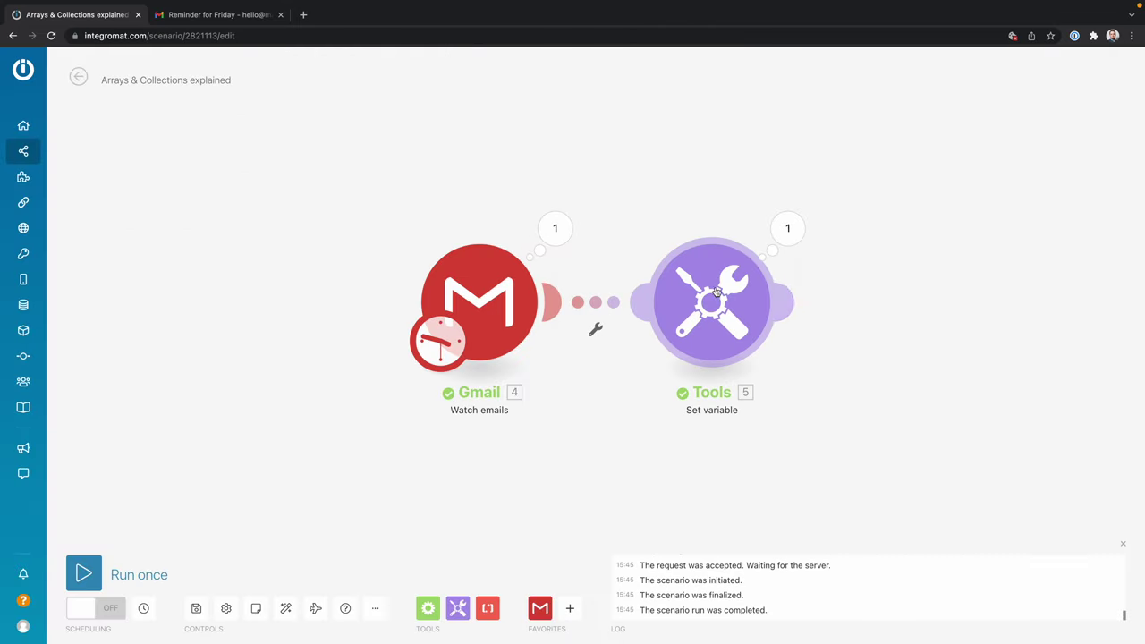
# Set the example variable's value to 'The email was sent by:' followed by the mapped Sender name.
pyautogui.click(755, 304)
pyautogui.click(846, 358)
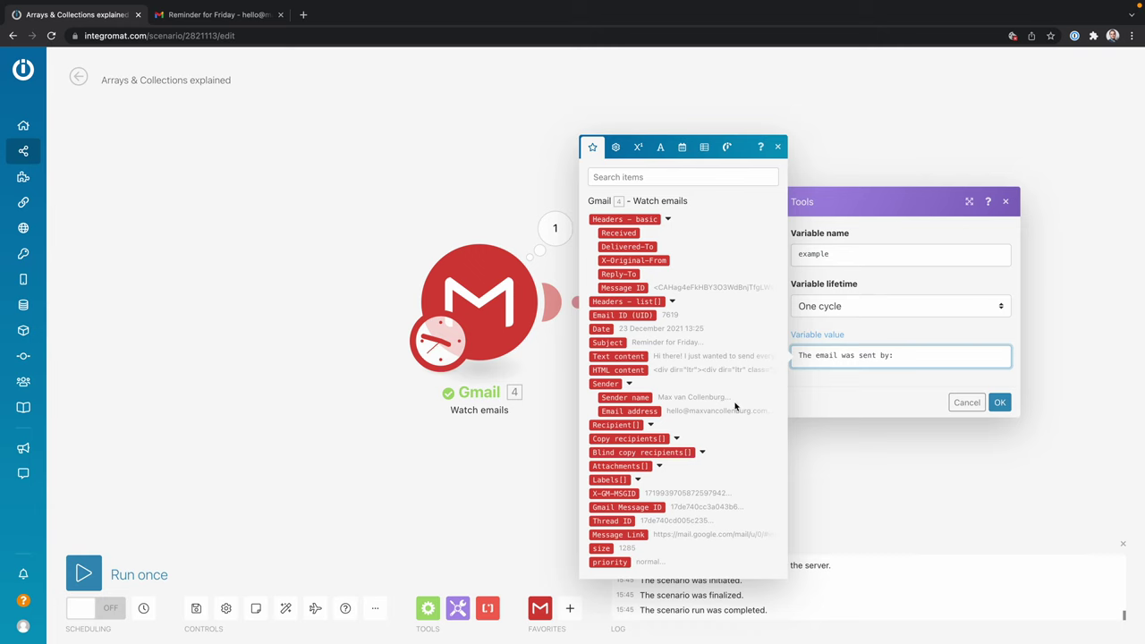
pyautogui.click(608, 384)
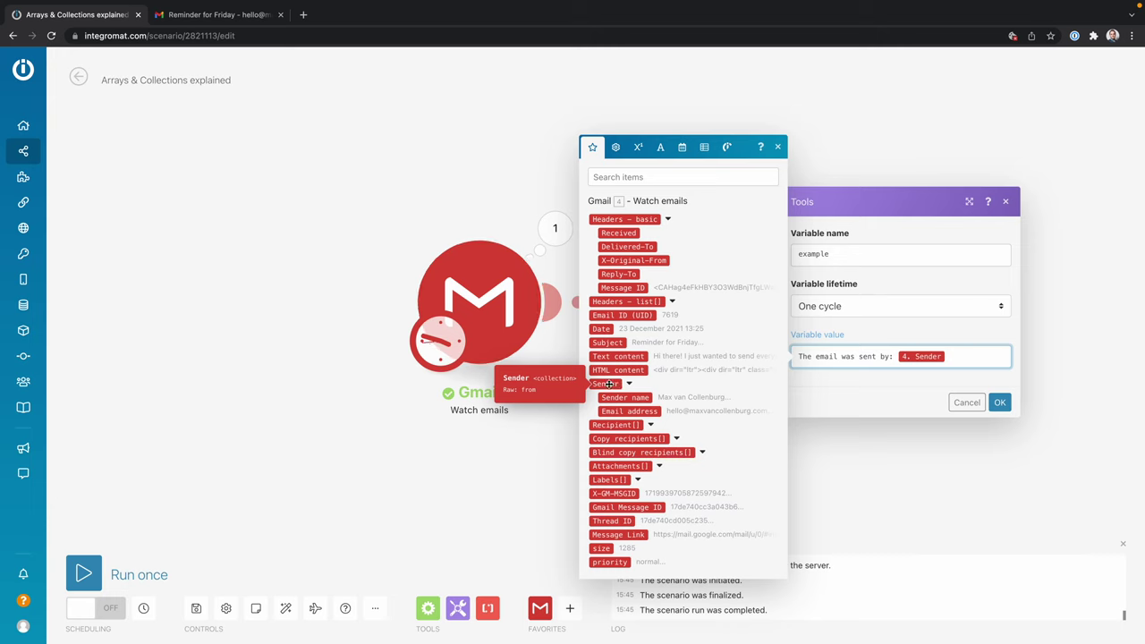
pyautogui.press('BackSpace')
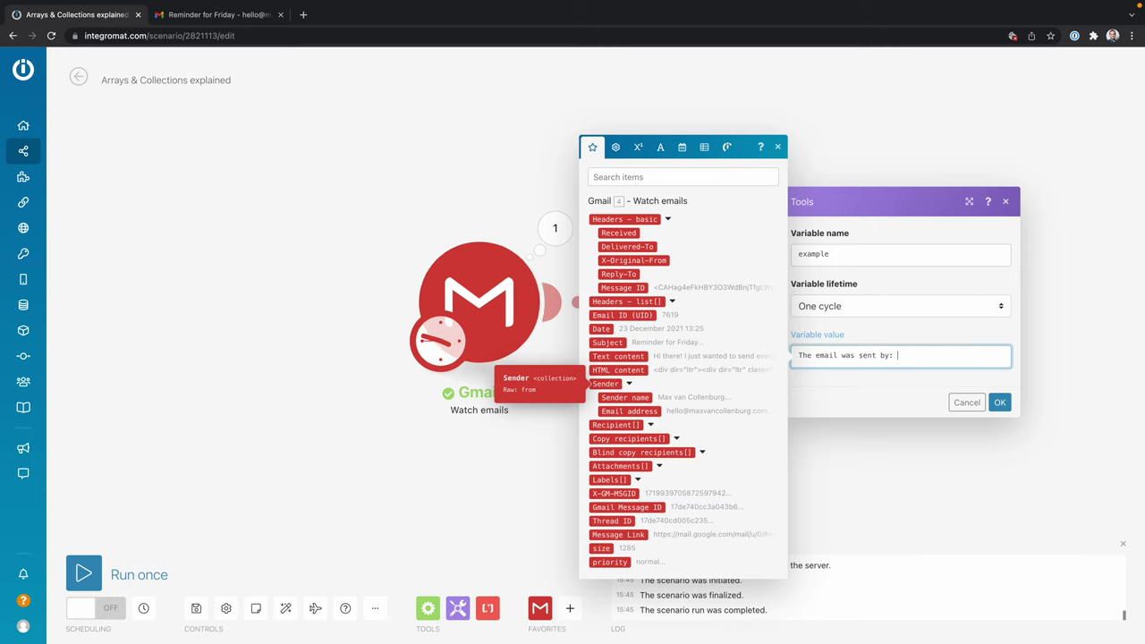
pyautogui.click(643, 397)
pyautogui.click(920, 377)
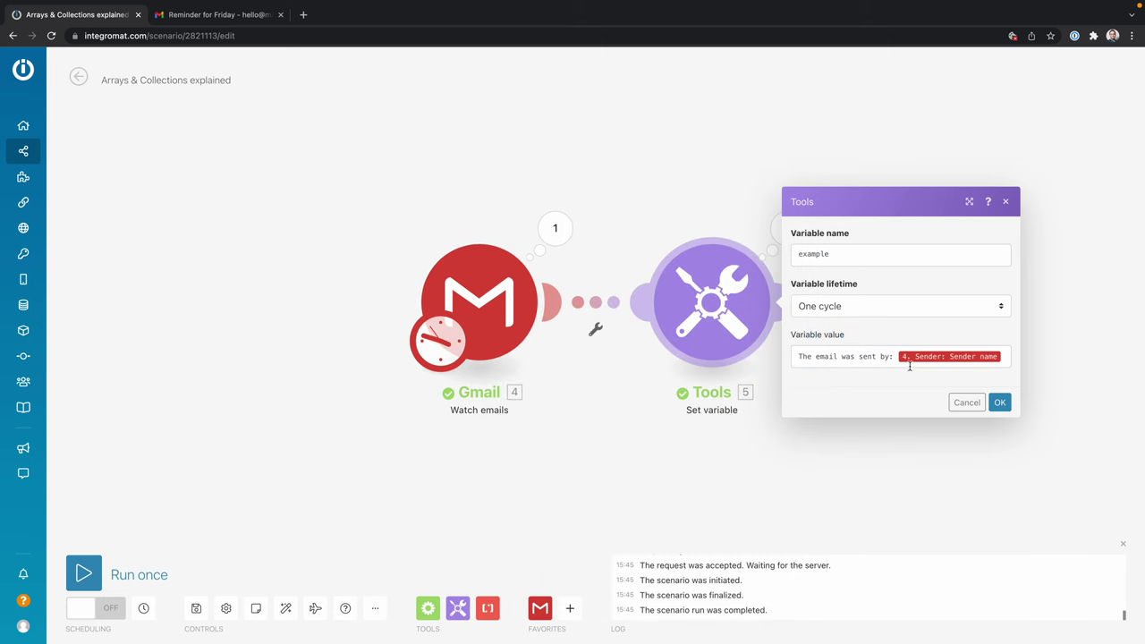
pyautogui.moveTo(920, 357)
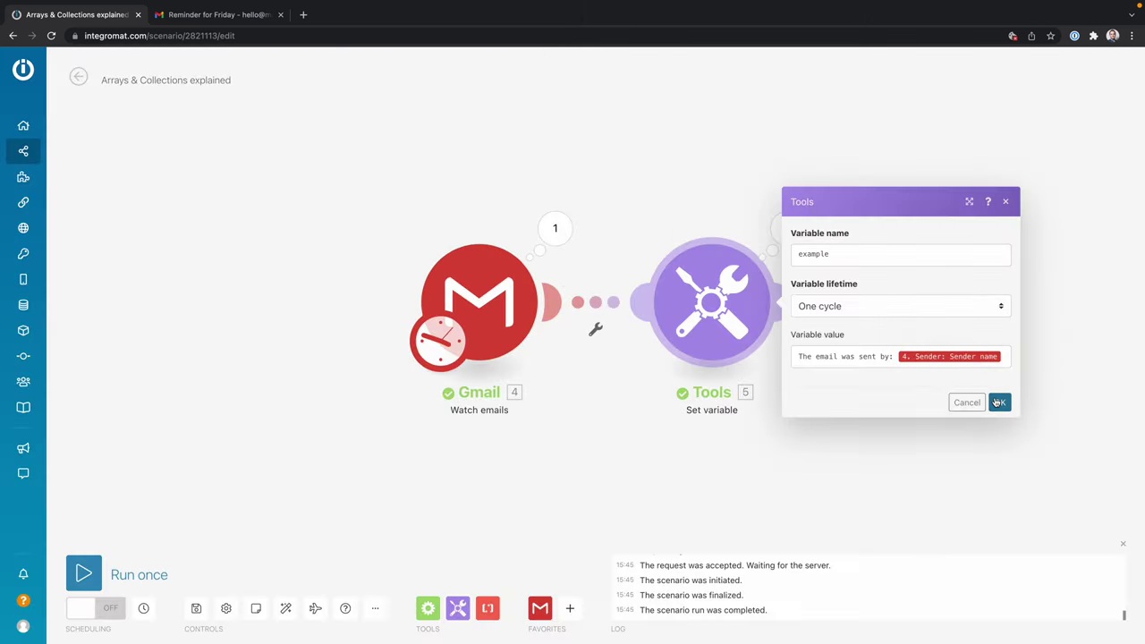
pyautogui.click(1062, 499)
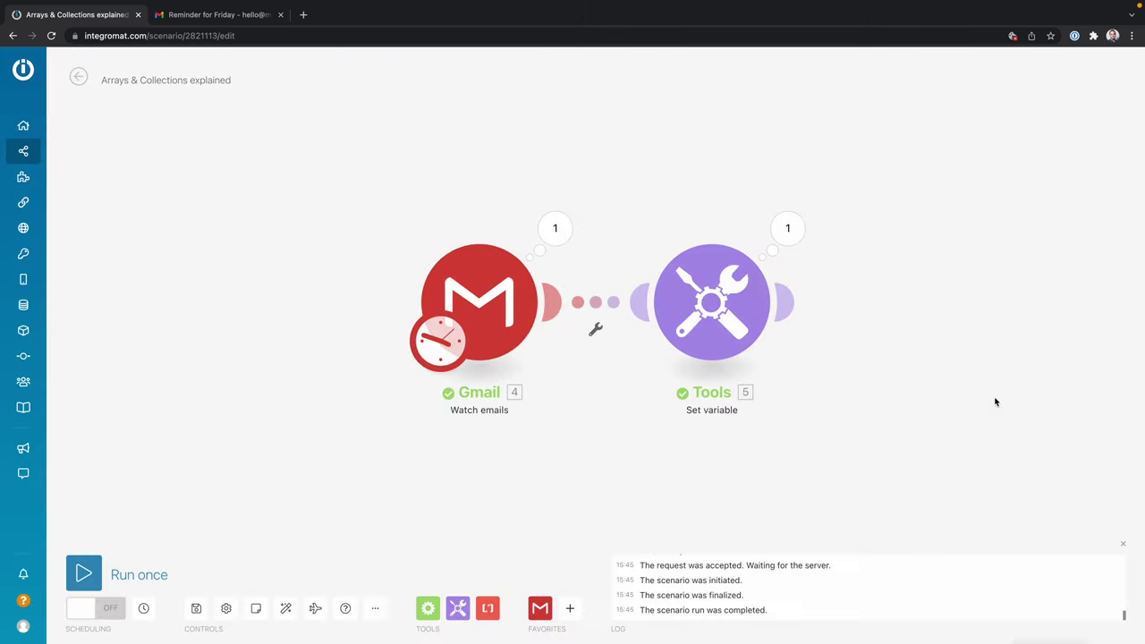
# Save and run the scenario once, then check the Tools output's sentence naming the email's sender.
pyautogui.click(196, 608)
pyautogui.click(84, 570)
pyautogui.click(544, 232)
pyautogui.click(897, 330)
pyautogui.click(787, 228)
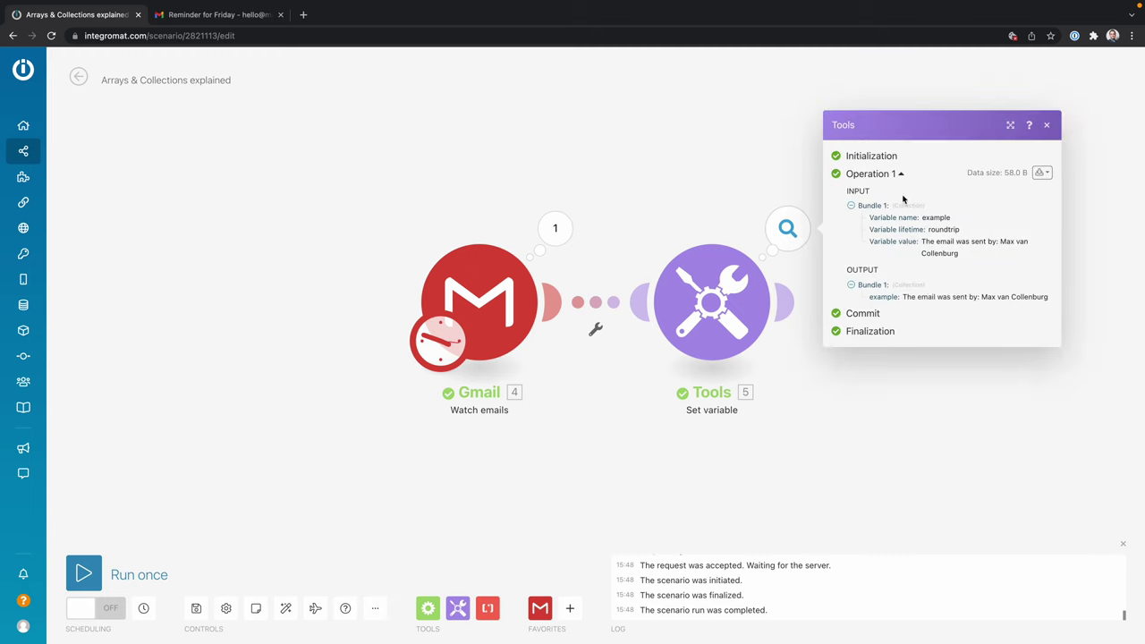
pyautogui.moveTo(909, 299); pyautogui.dragTo(1048, 301)
pyautogui.click(727, 307)
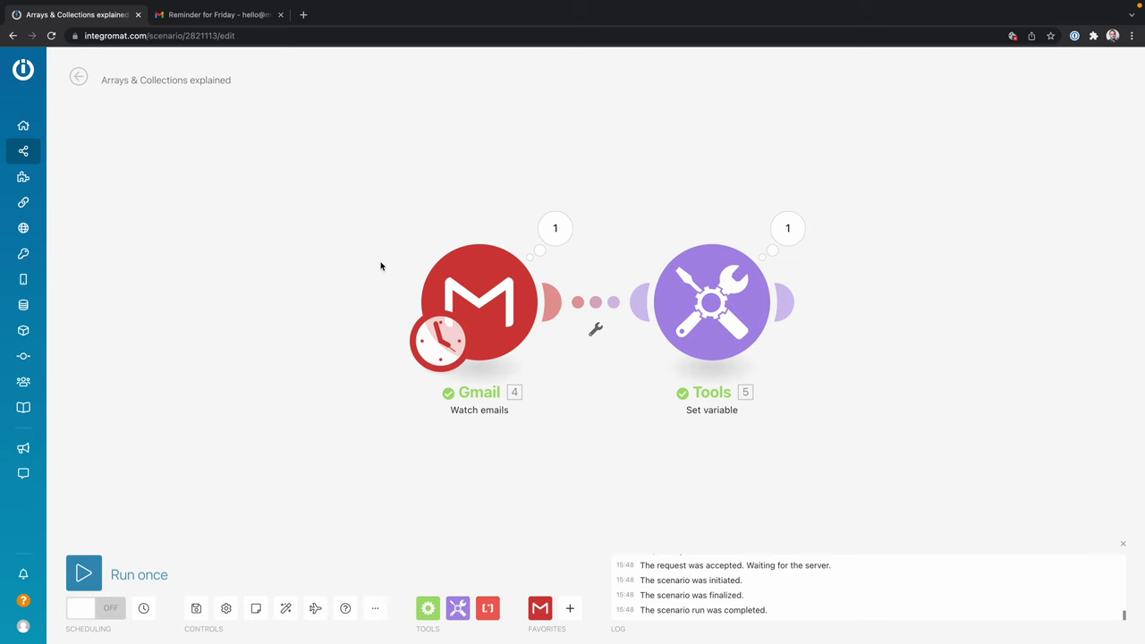
# Compare the sent email's recipients with the Gmail output and expand its three-item Recipient array.
pyautogui.click(566, 225)
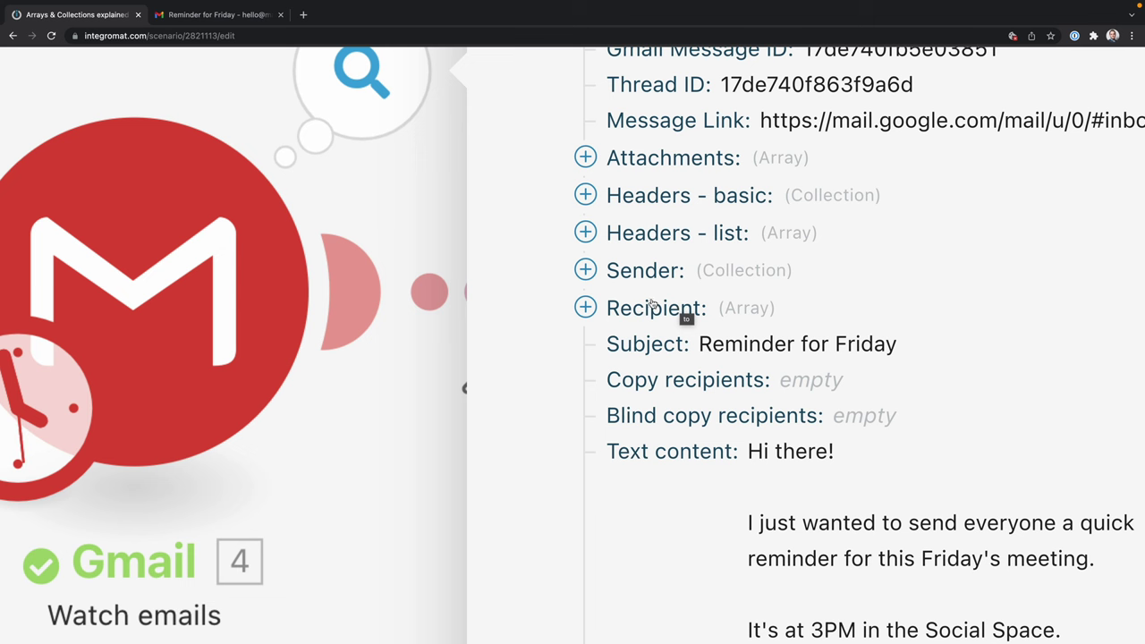
pyautogui.click(239, 18)
pyautogui.click(273, 178)
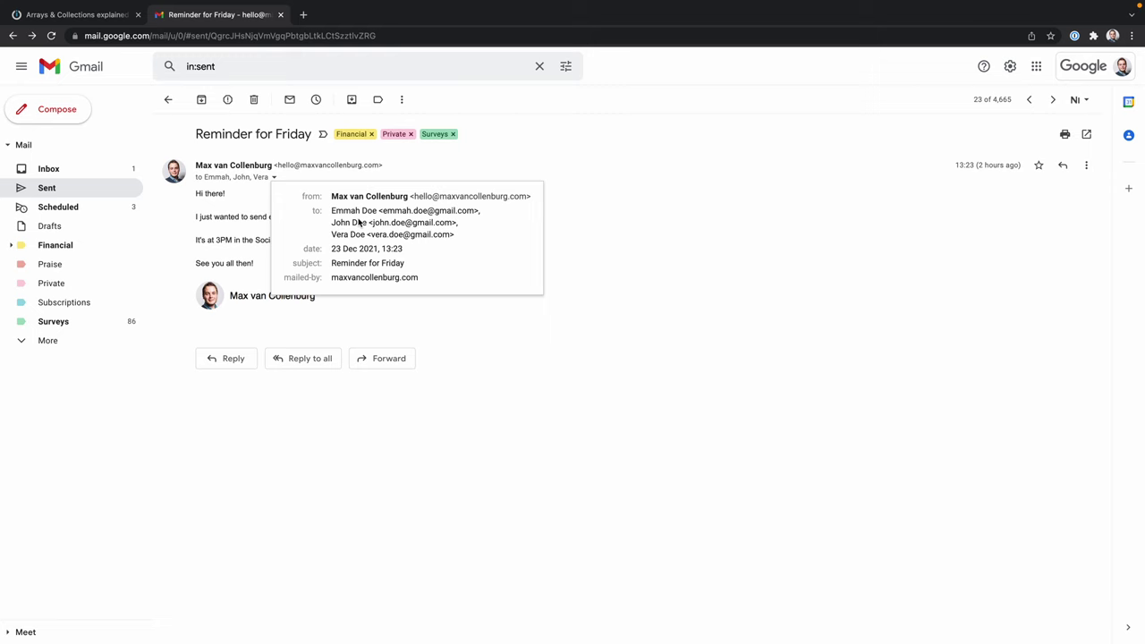
pyautogui.click(113, 18)
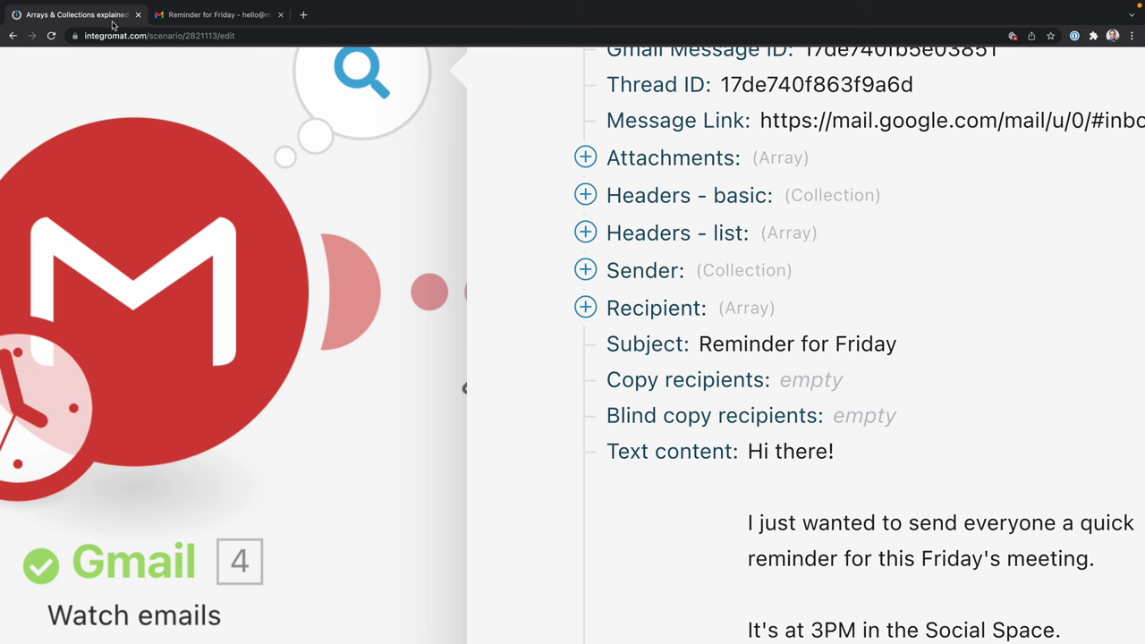
pyautogui.click(644, 313)
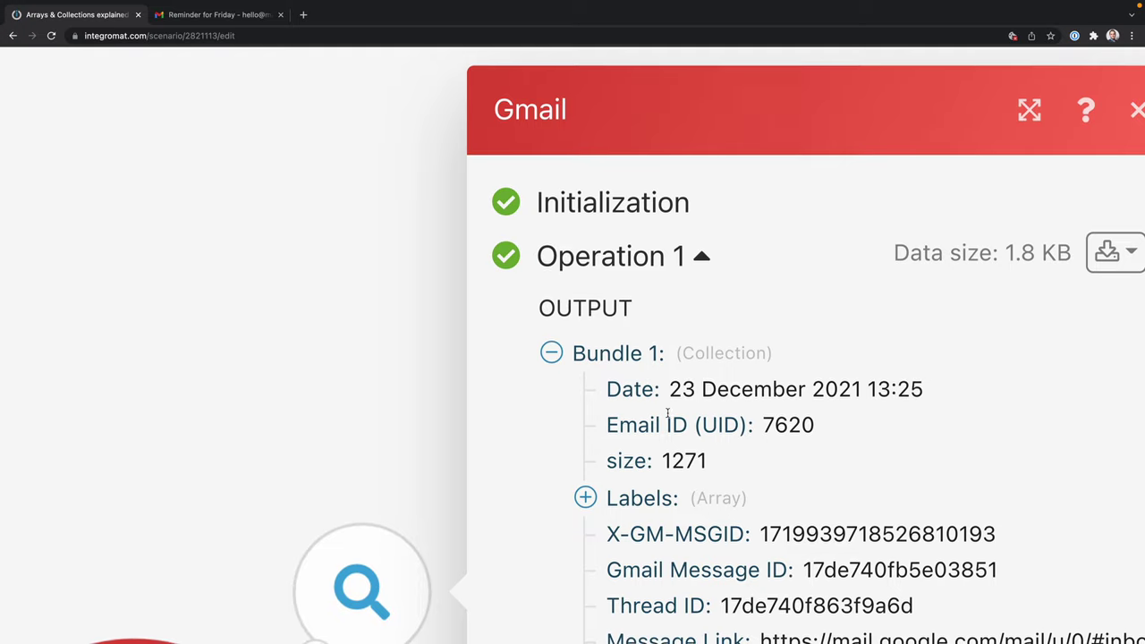
# Expand the Labels array and point out its three indexed items, including Private and Surveys.
pyautogui.scroll(-3, 667, 414)
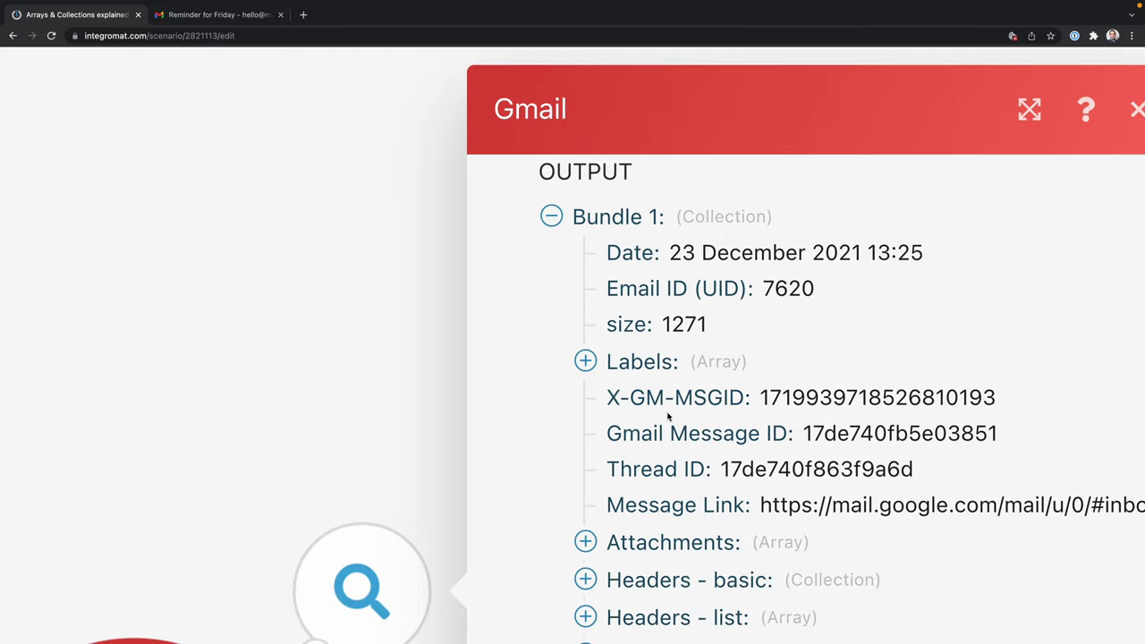
pyautogui.click(626, 361)
pyautogui.scroll(-2, 626, 363)
pyautogui.doubleClick(642, 304)
pyautogui.doubleClick(651, 342)
pyautogui.doubleClick(645, 372)
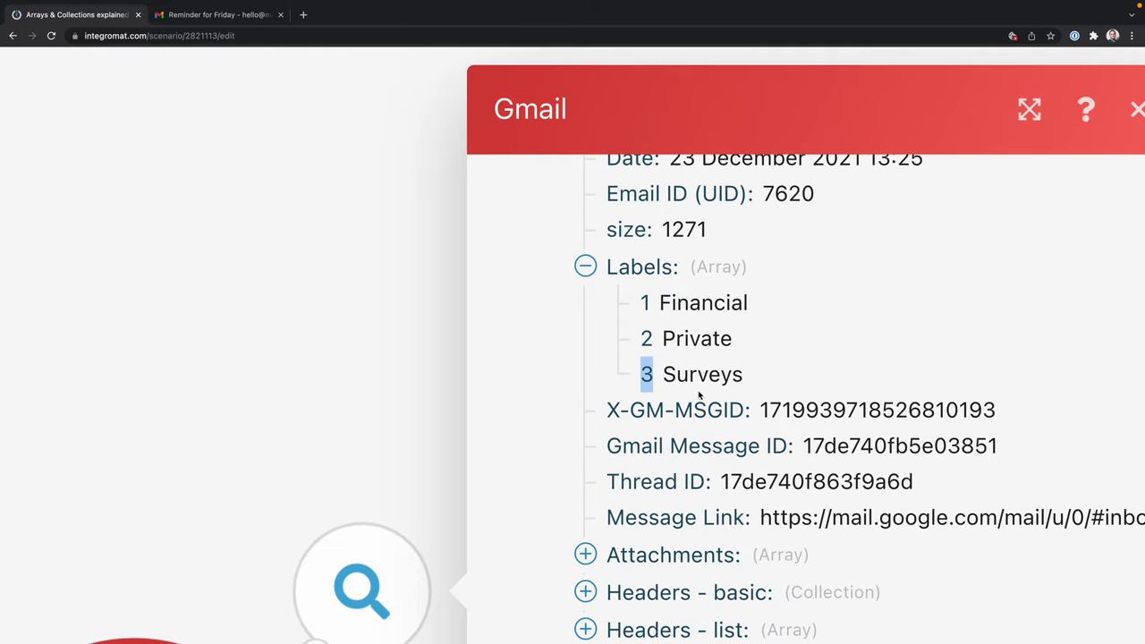
pyautogui.doubleClick(699, 379)
pyautogui.doubleClick(688, 340)
pyautogui.click(690, 310)
# Expand Recipient items 1, 2 and 3 to show each one's email address and recipient name.
pyautogui.scroll(-5, 706, 349)
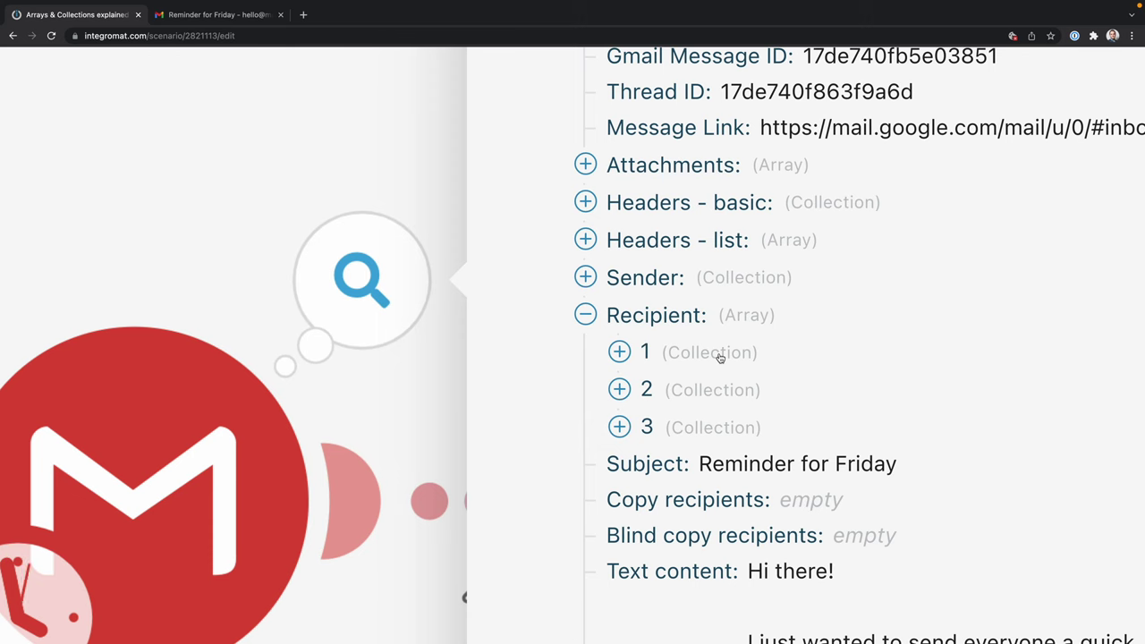
pyautogui.click(687, 355)
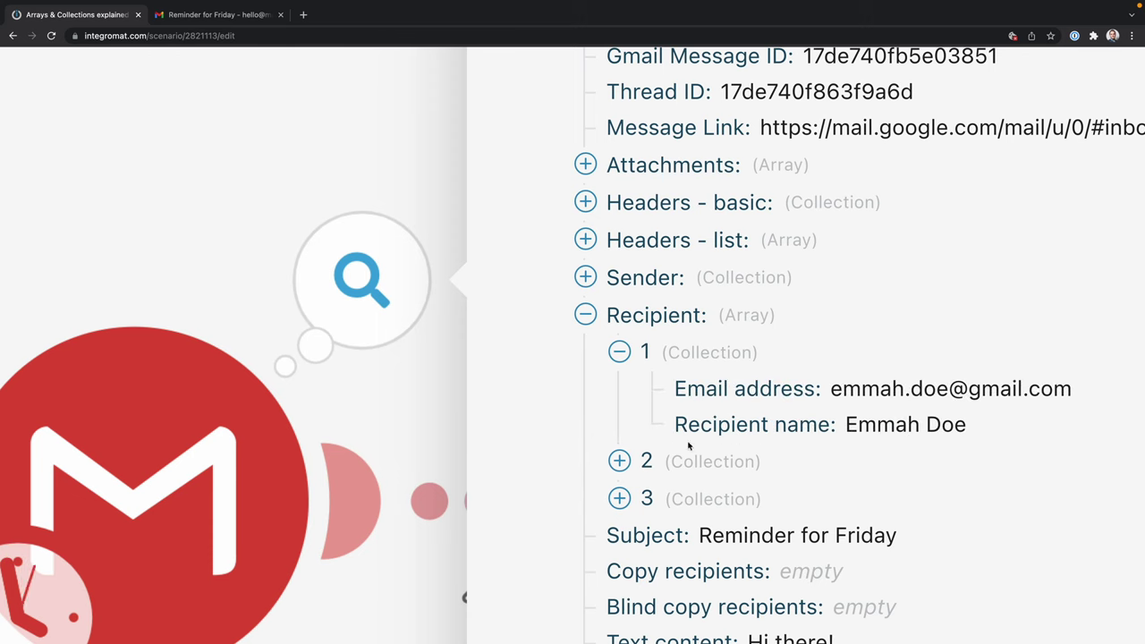
pyautogui.tripleClick(707, 396)
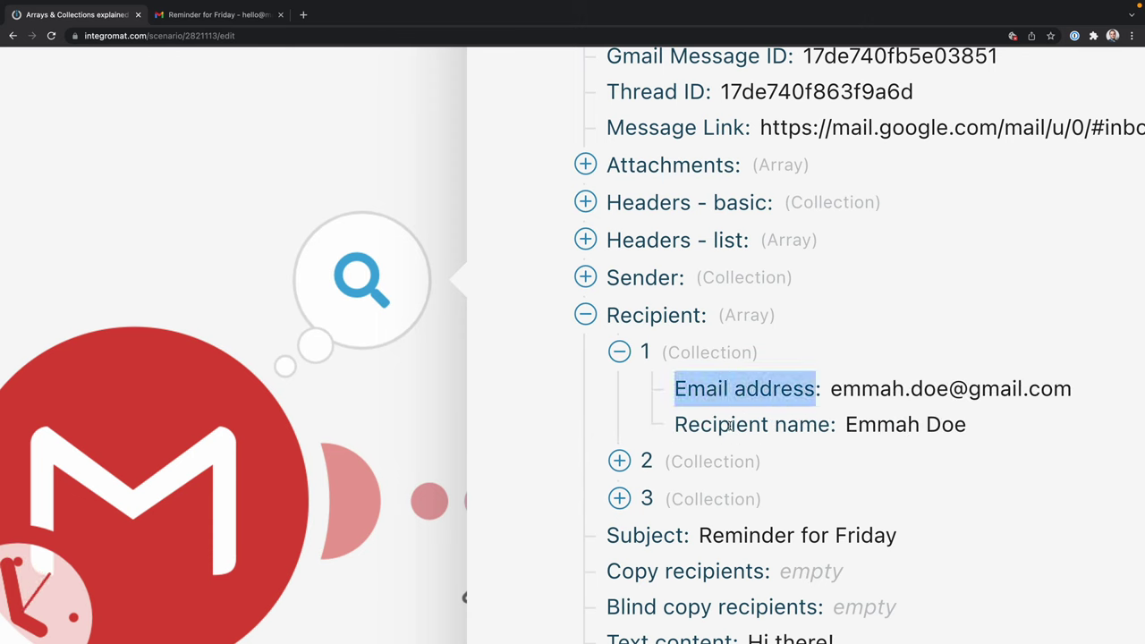
pyautogui.tripleClick(729, 426)
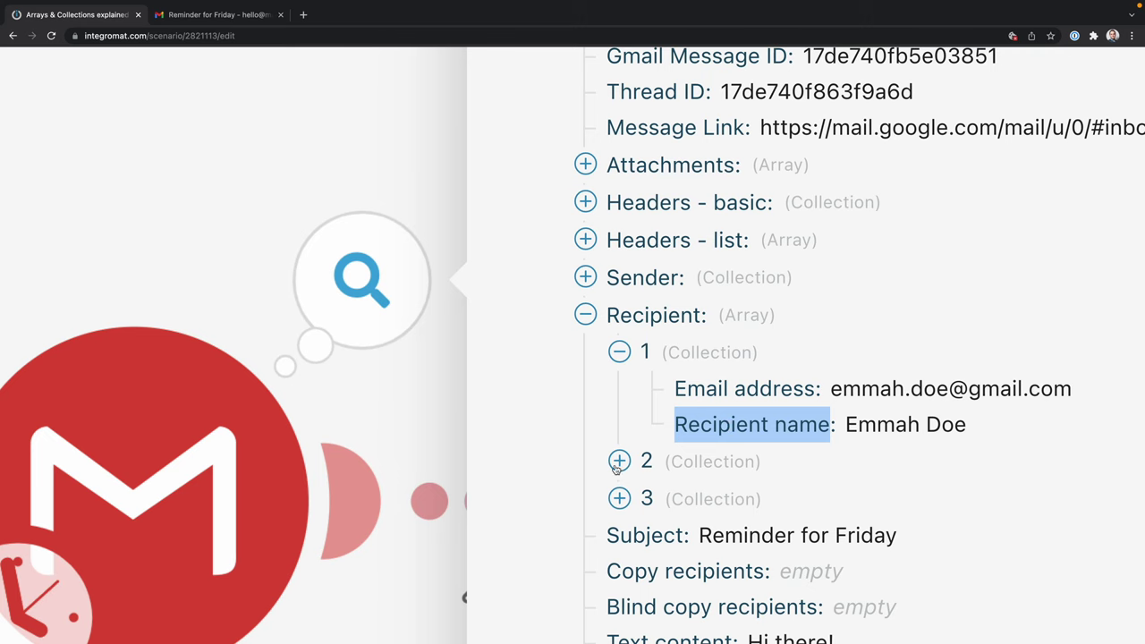
pyautogui.click(652, 467)
pyautogui.scroll(-2, 684, 438)
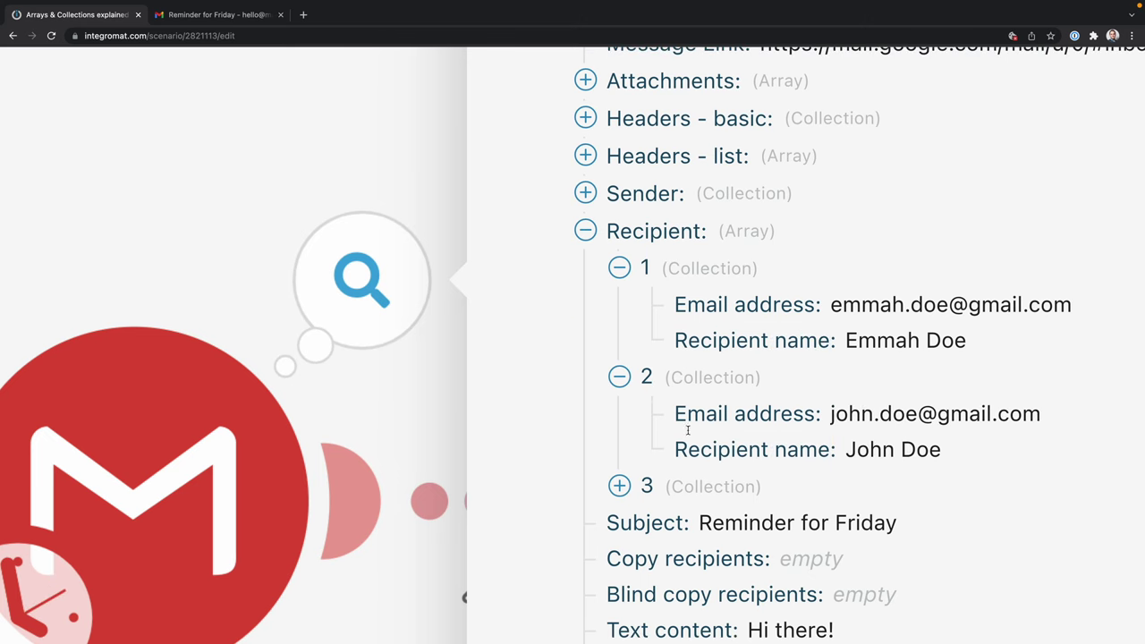
pyautogui.tripleClick(700, 425)
pyautogui.tripleClick(712, 451)
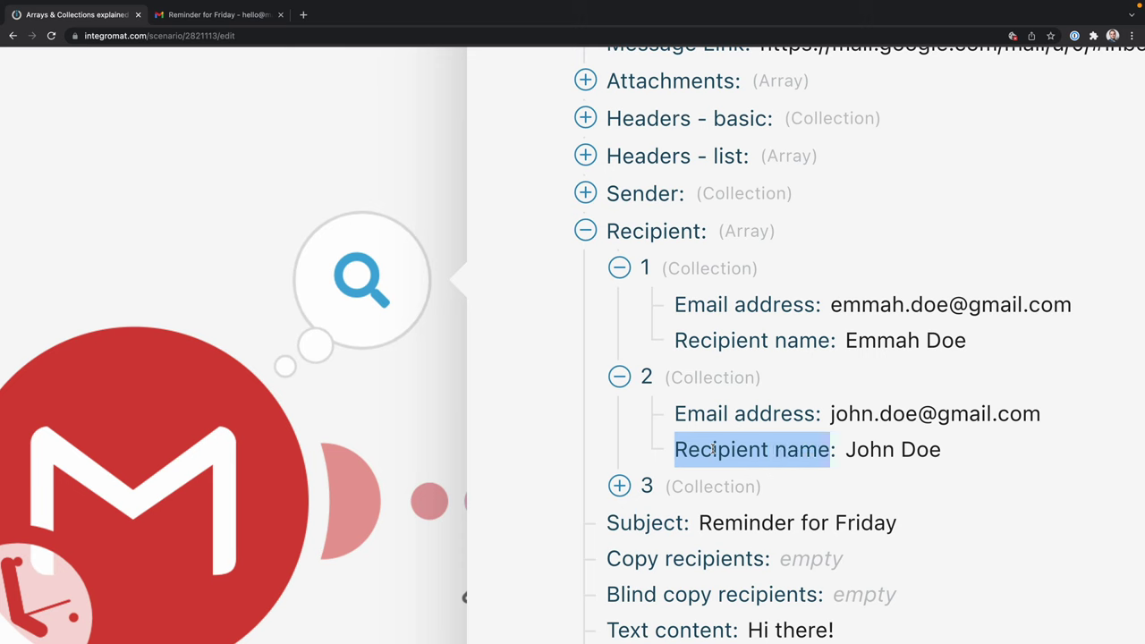
pyautogui.click(669, 488)
pyautogui.scroll(-1, 669, 489)
pyautogui.tripleClick(695, 484)
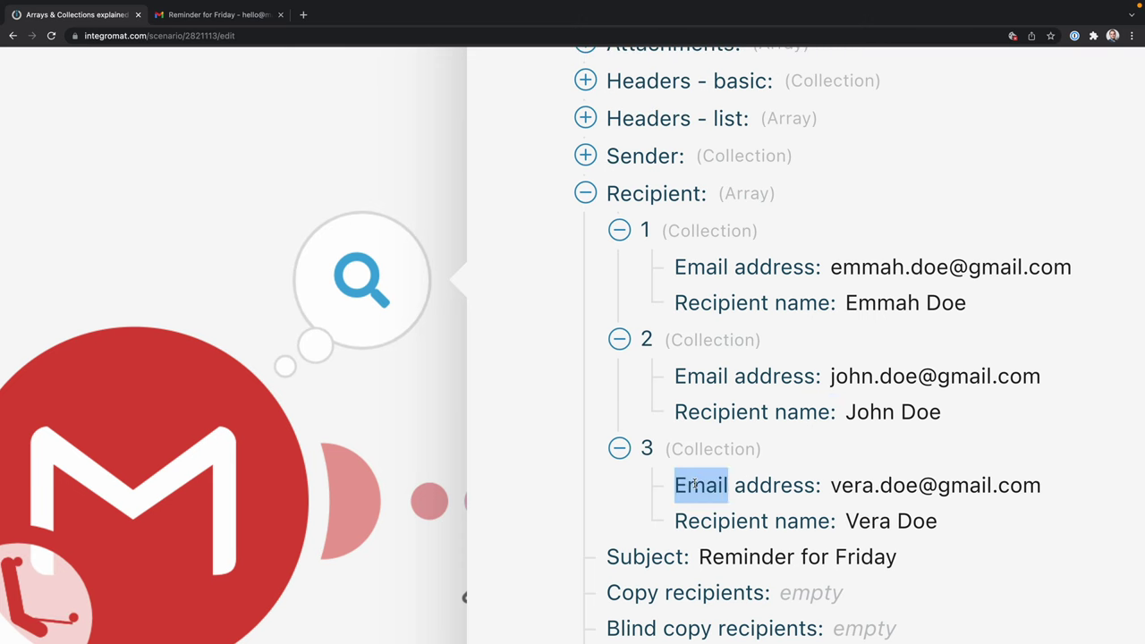
pyautogui.tripleClick(711, 521)
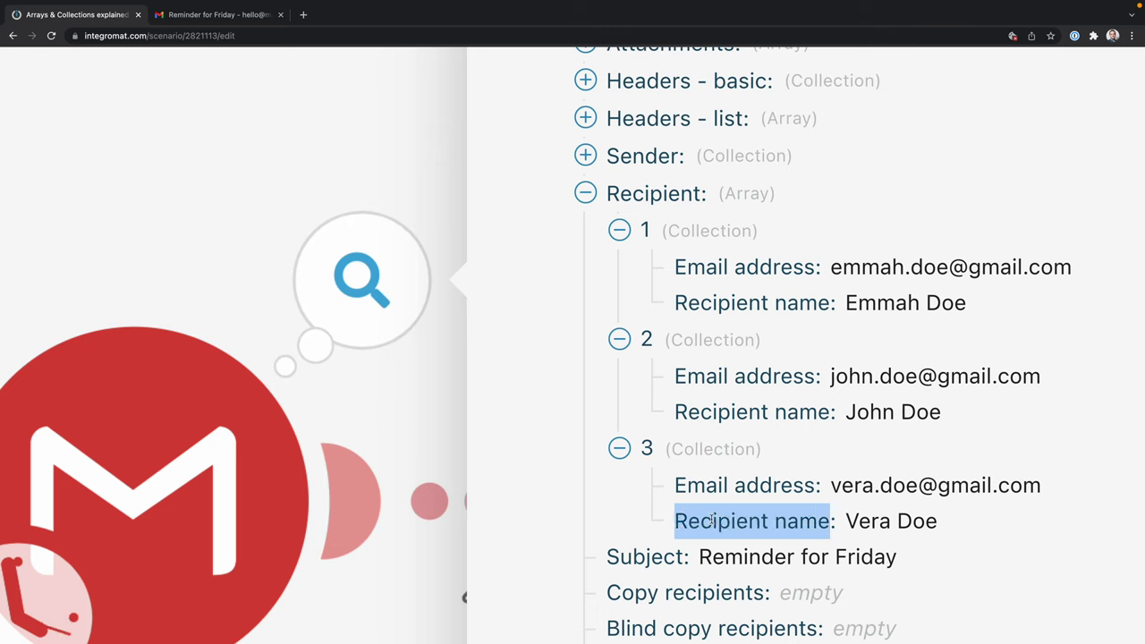
pyautogui.click(711, 521)
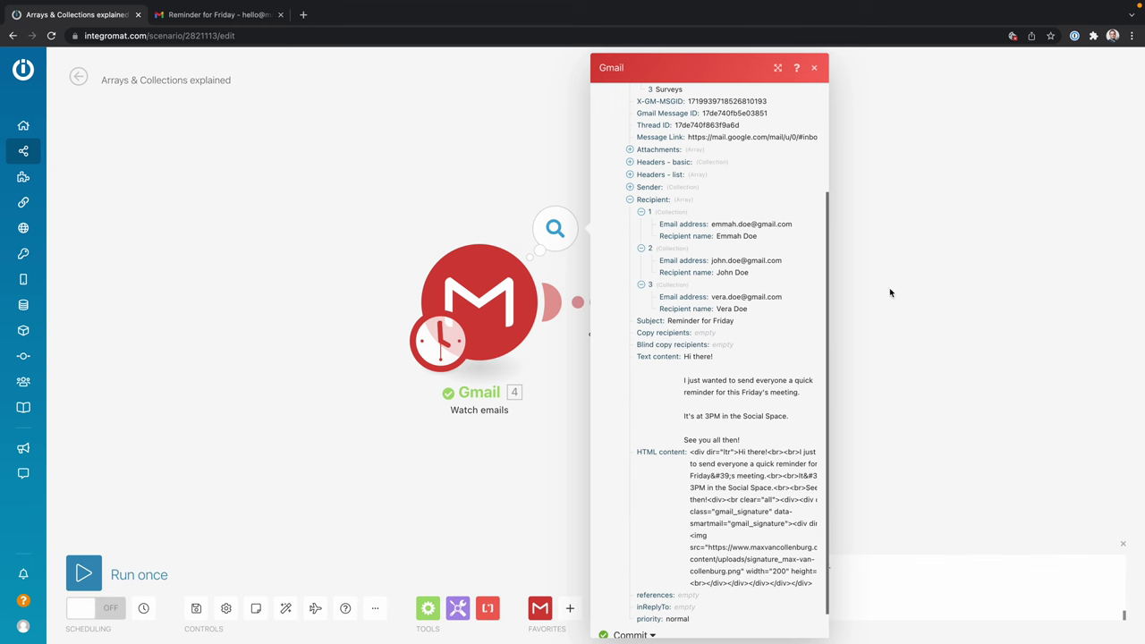
# Map the Recipient name of Gmail's Recipient[1] item into the example variable's value.
pyautogui.click(937, 293)
pyautogui.click(680, 294)
pyautogui.click(841, 352)
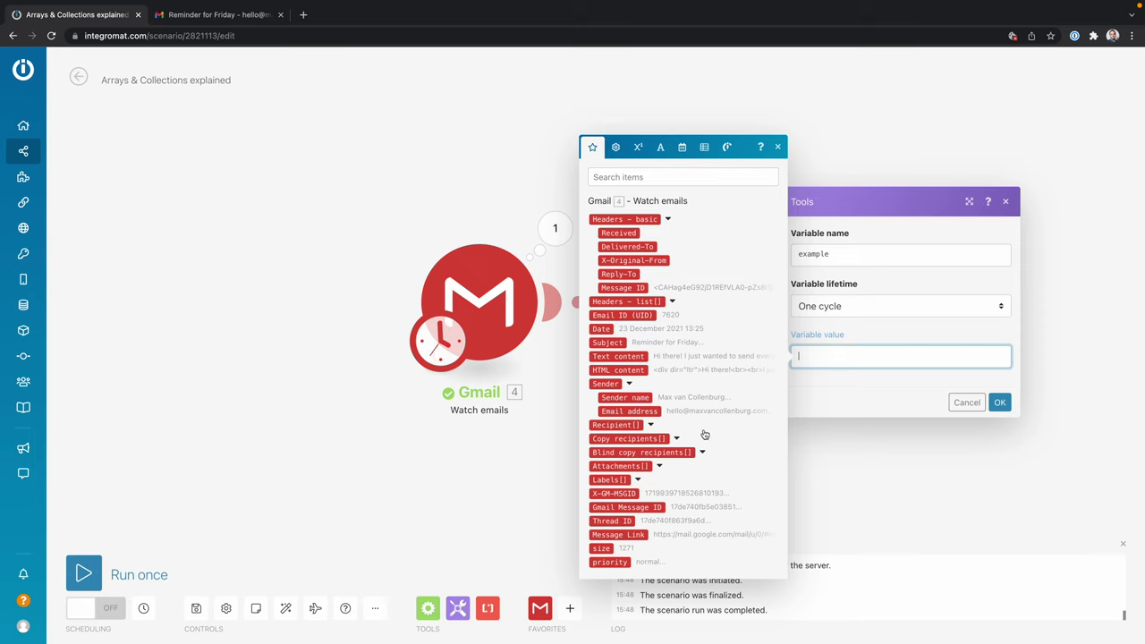
pyautogui.moveTo(617, 427)
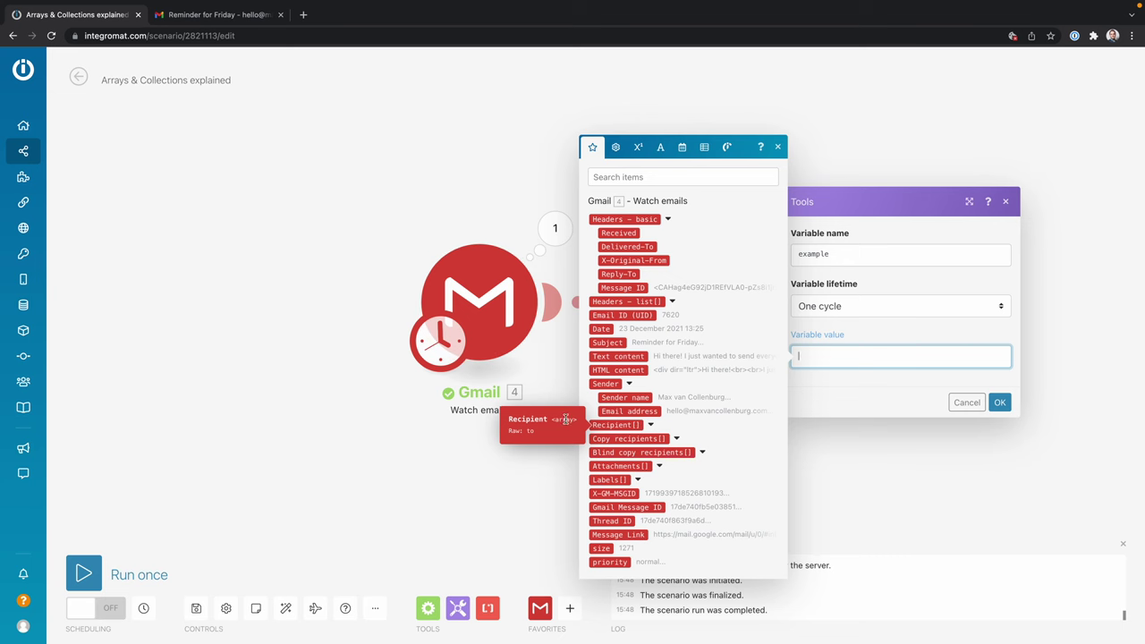
pyautogui.scroll(5, 642, 430)
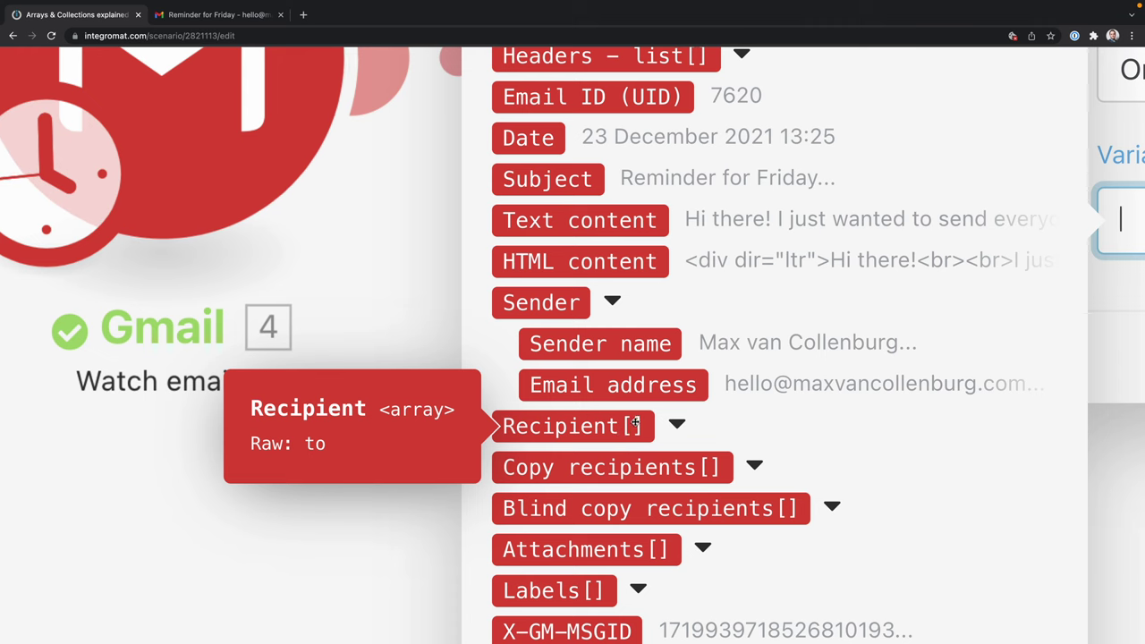
pyautogui.scroll(-5, 579, 571)
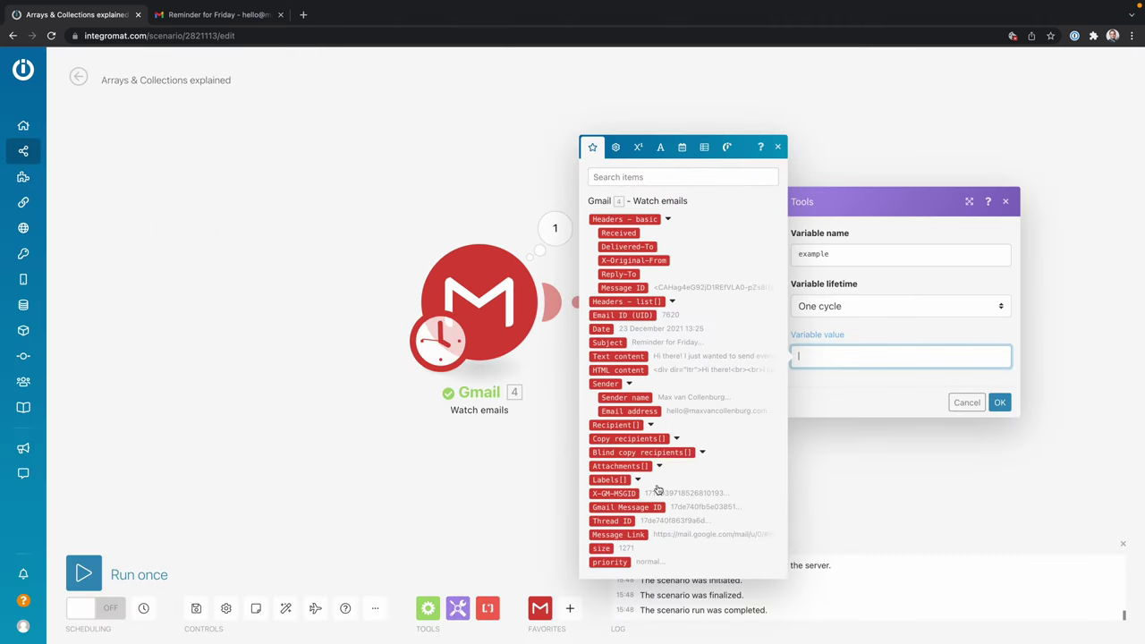
pyautogui.click(651, 425)
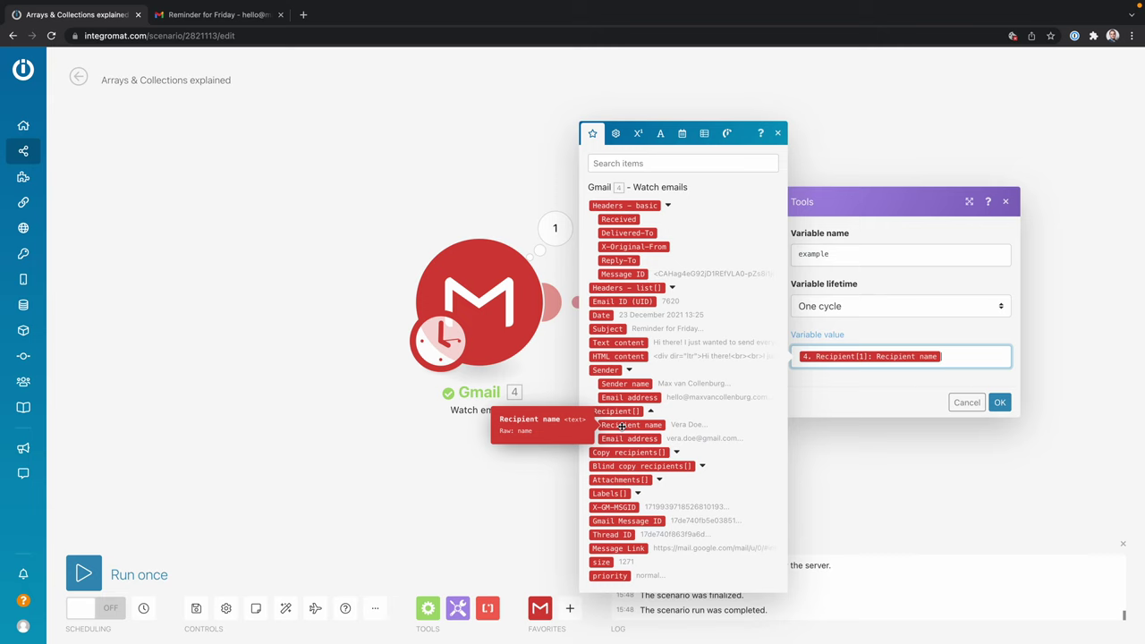
pyautogui.click(892, 385)
pyautogui.moveTo(863, 357)
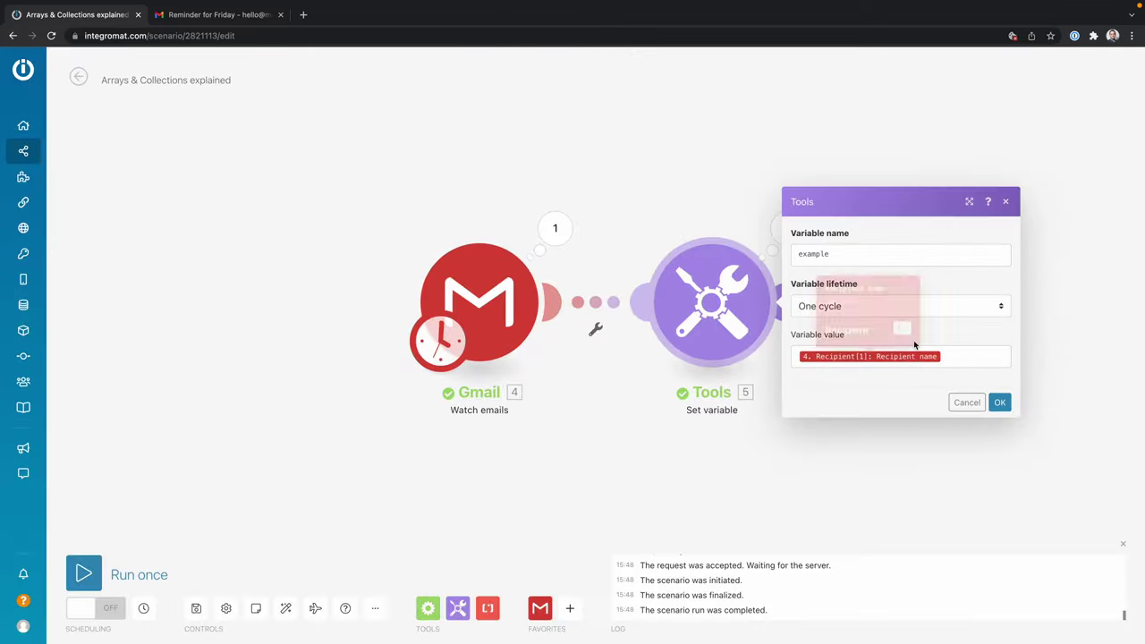
# Confirm the mapping, save and run once, and check the first recipient's name in the outputs.
pyautogui.click(998, 402)
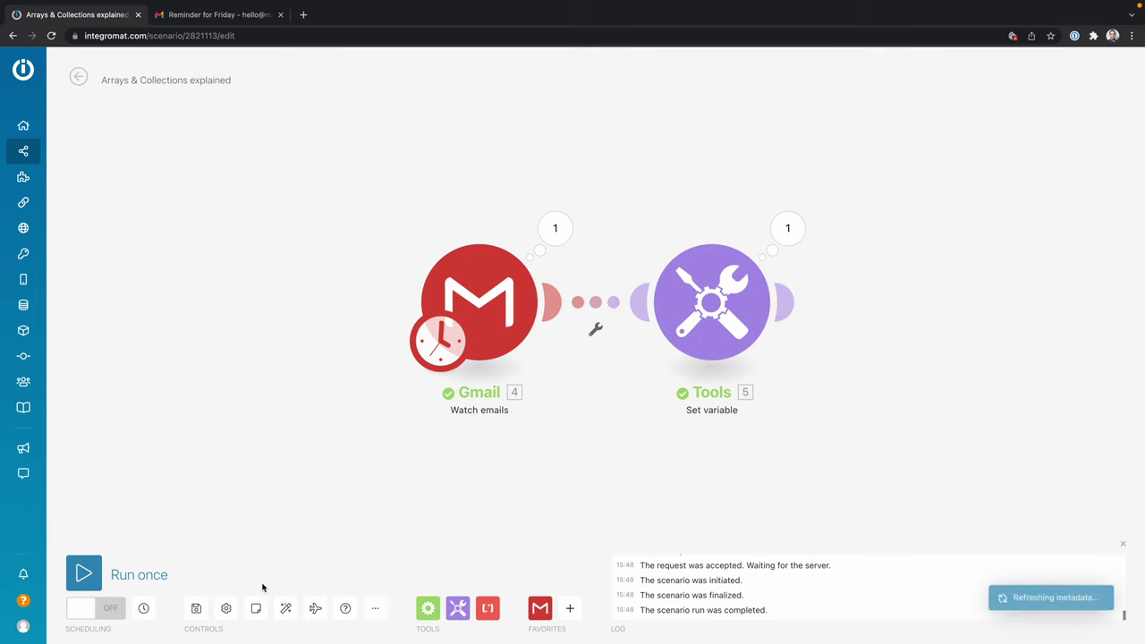
pyautogui.click(196, 612)
pyautogui.click(99, 575)
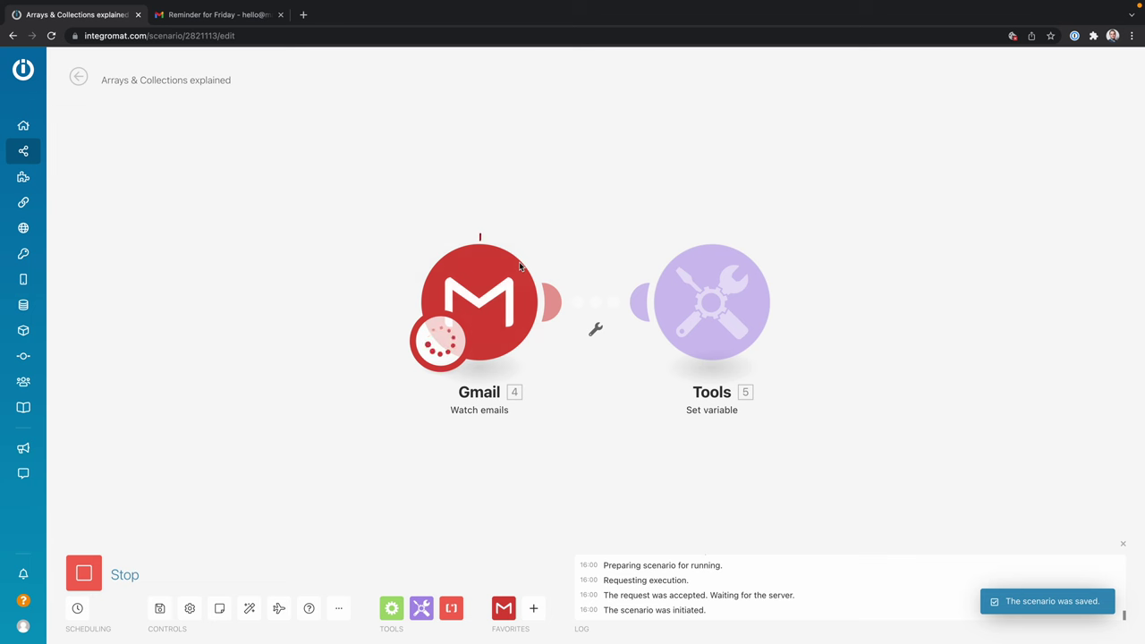
pyautogui.click(553, 228)
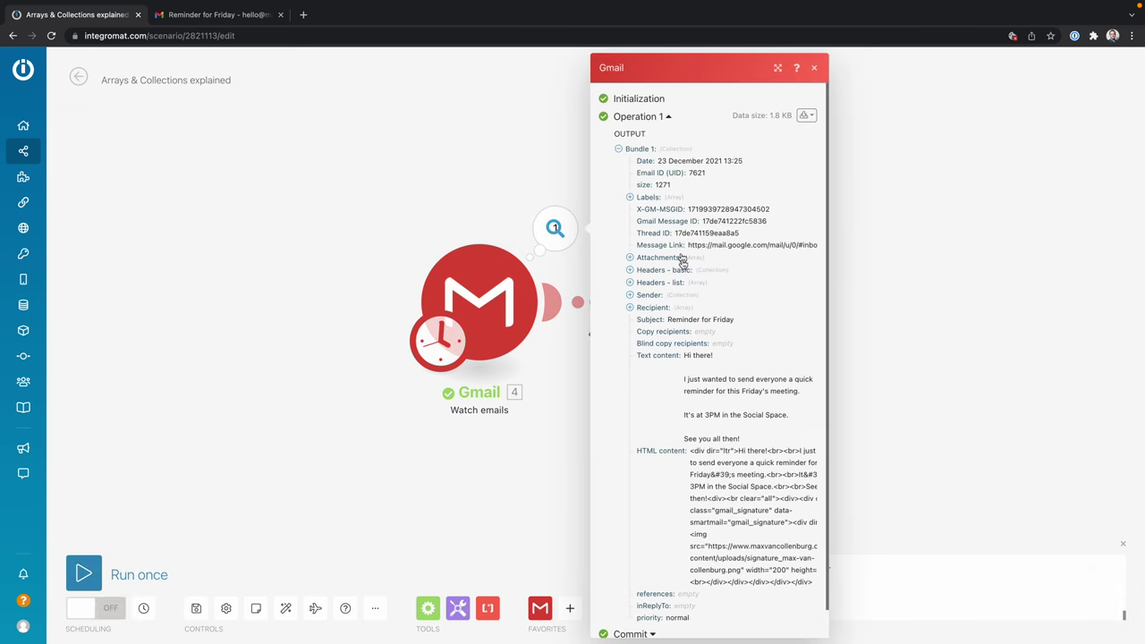
pyautogui.click(667, 309)
pyautogui.click(641, 320)
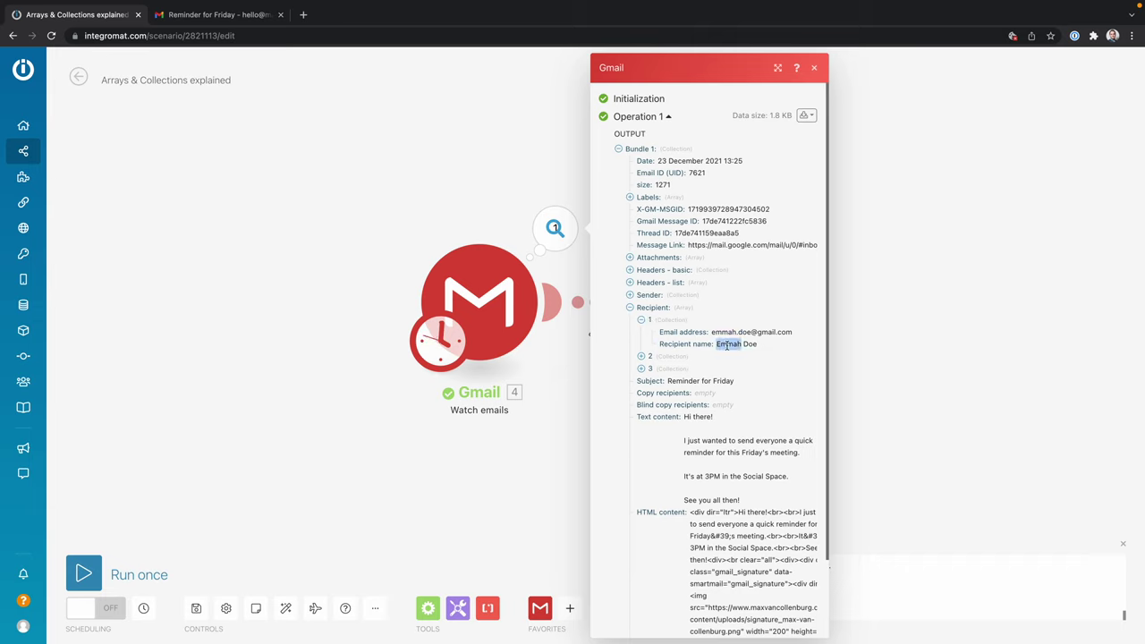
pyautogui.click(881, 371)
pyautogui.click(787, 229)
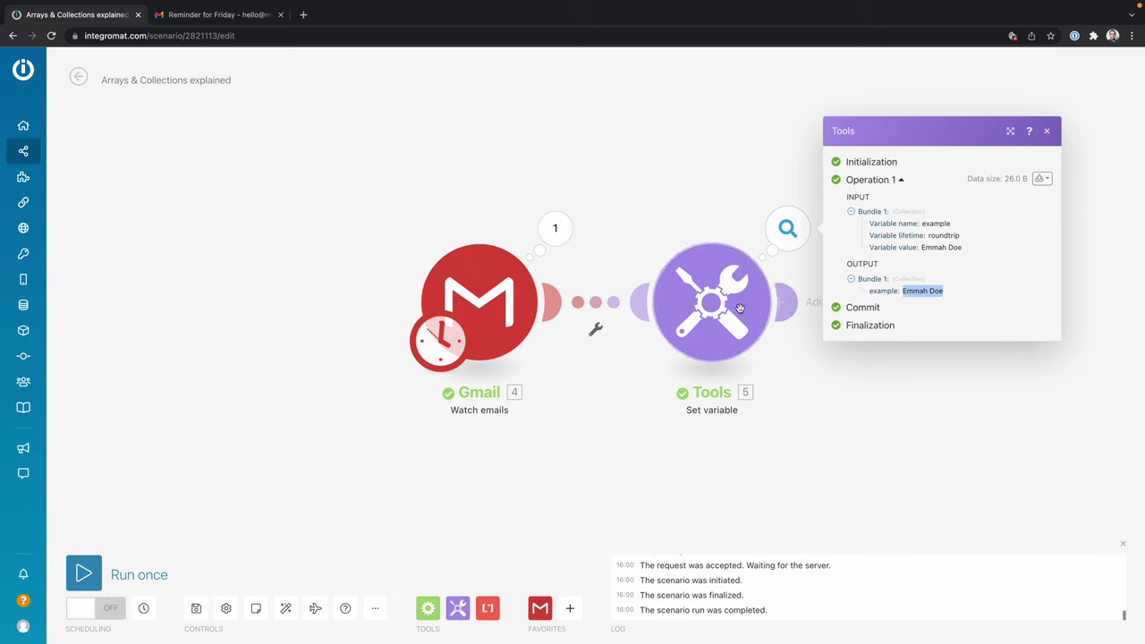
# Inspect the second Recipient item in the Gmail output, then return to the Set variable settings.
pyautogui.click(554, 228)
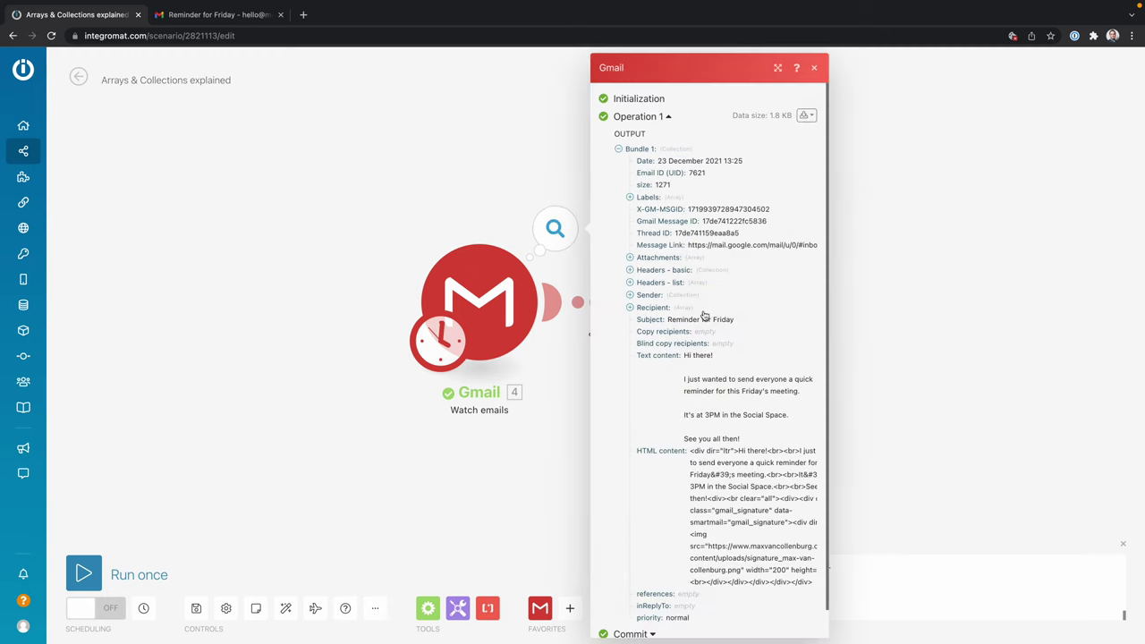
pyautogui.click(650, 308)
pyautogui.click(650, 331)
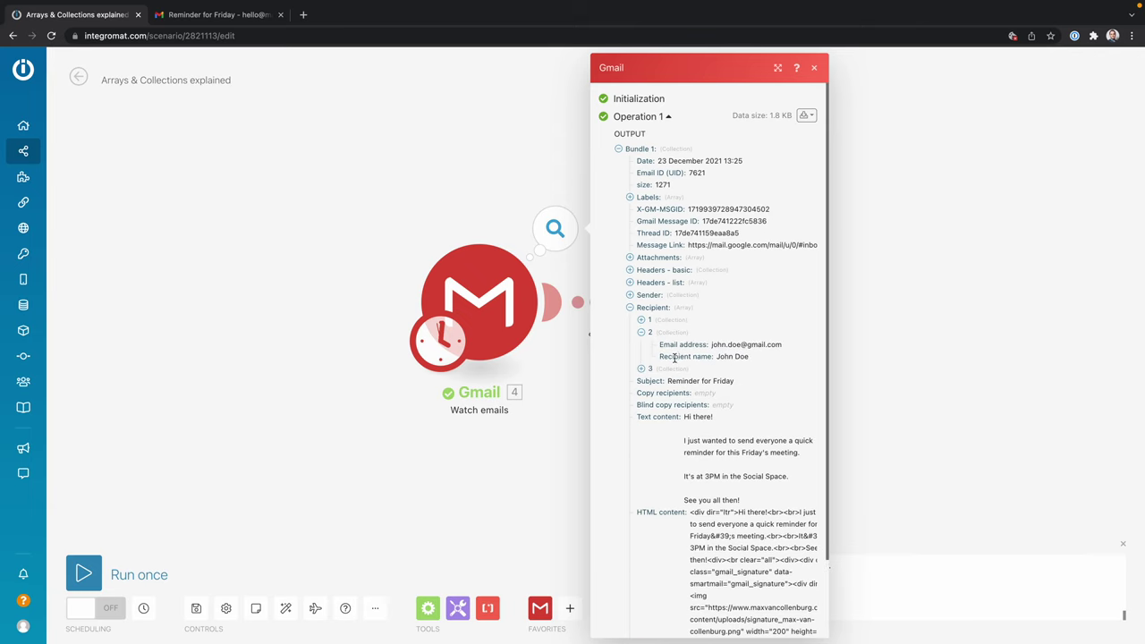
pyautogui.click(906, 343)
pyautogui.click(728, 302)
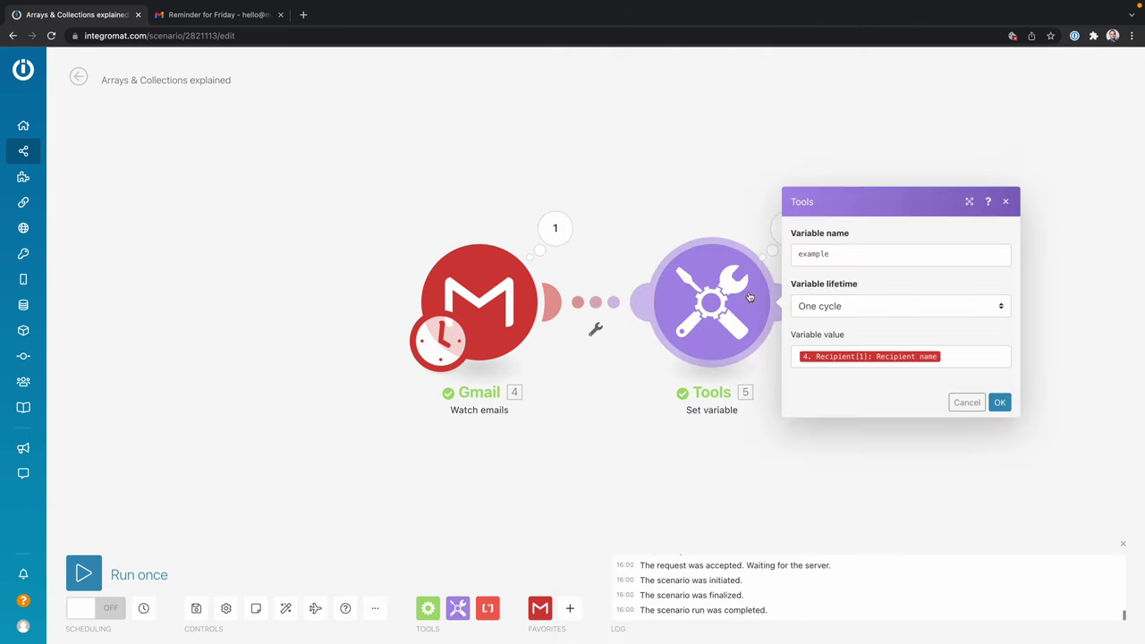
# Change the mapped Recipient index from 1 to 2, then save and run the scenario once.
pyautogui.click(895, 357)
pyautogui.moveTo(879, 349)
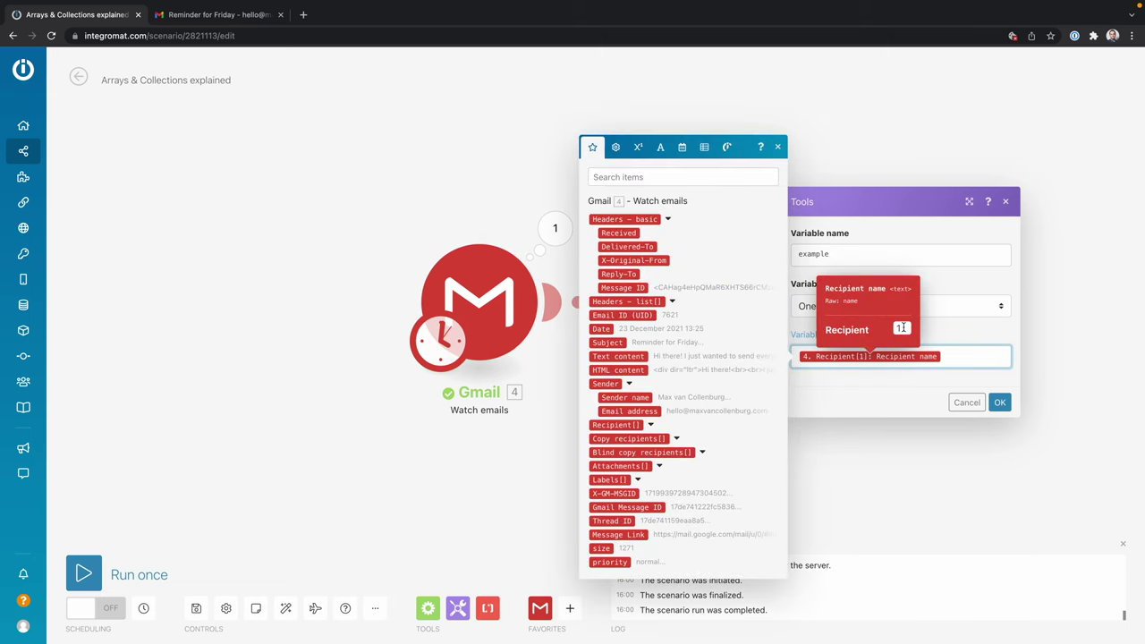
pyautogui.click(901, 327)
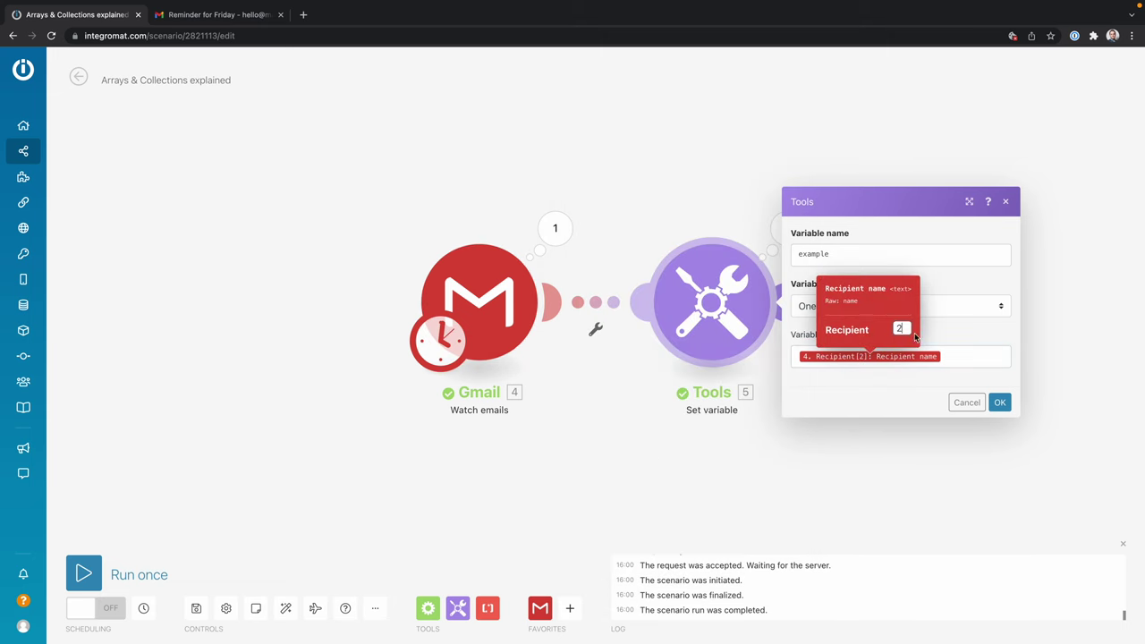
pyautogui.click(999, 401)
pyautogui.click(195, 609)
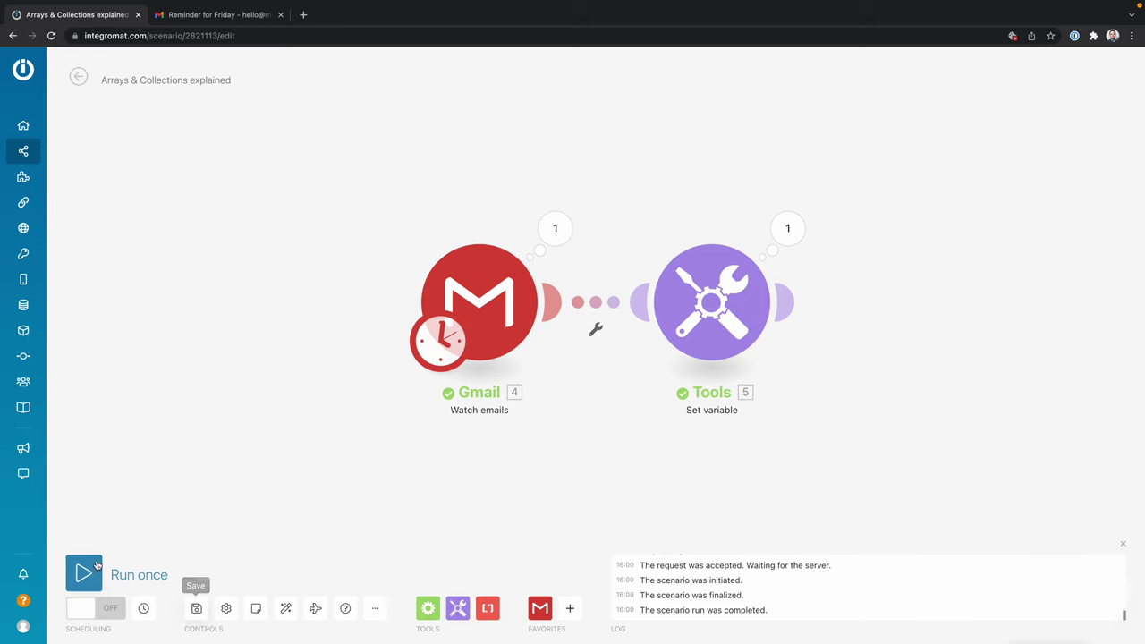
pyautogui.click(83, 573)
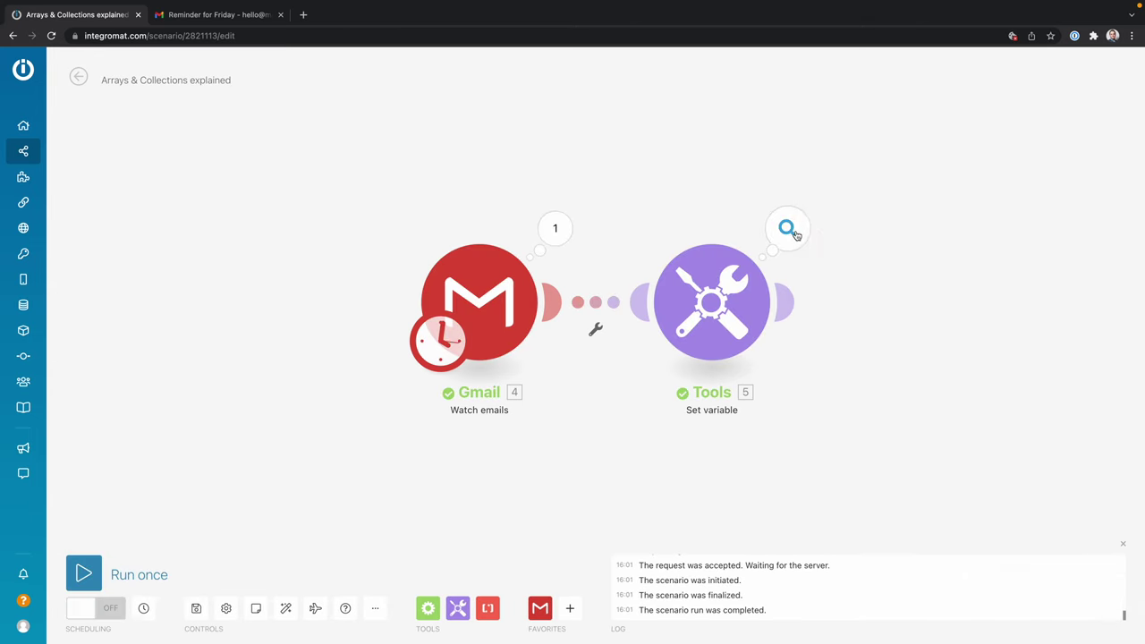
pyautogui.click(789, 230)
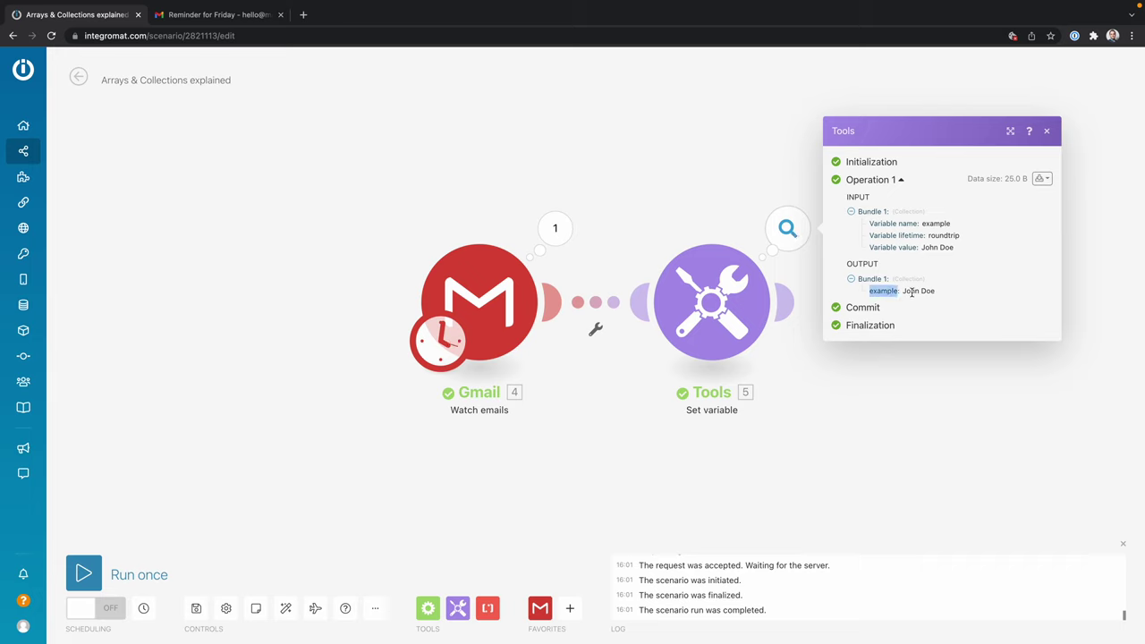
# Verify the variable now outputs the second recipient's name against the Gmail Recipient items.
pyautogui.click(711, 301)
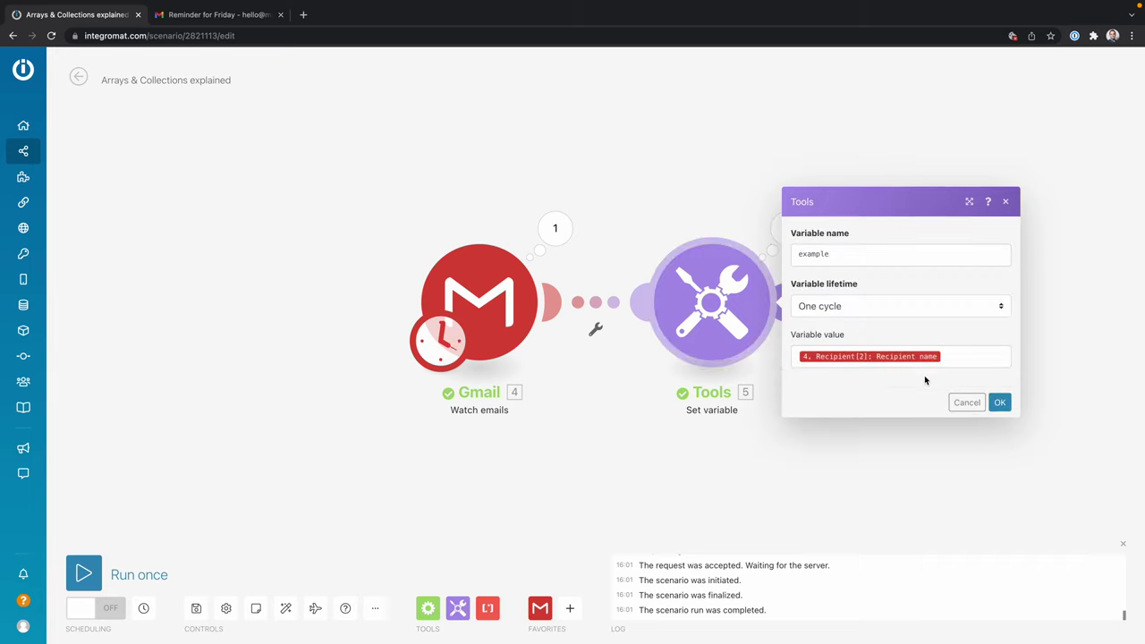
pyautogui.click(863, 357)
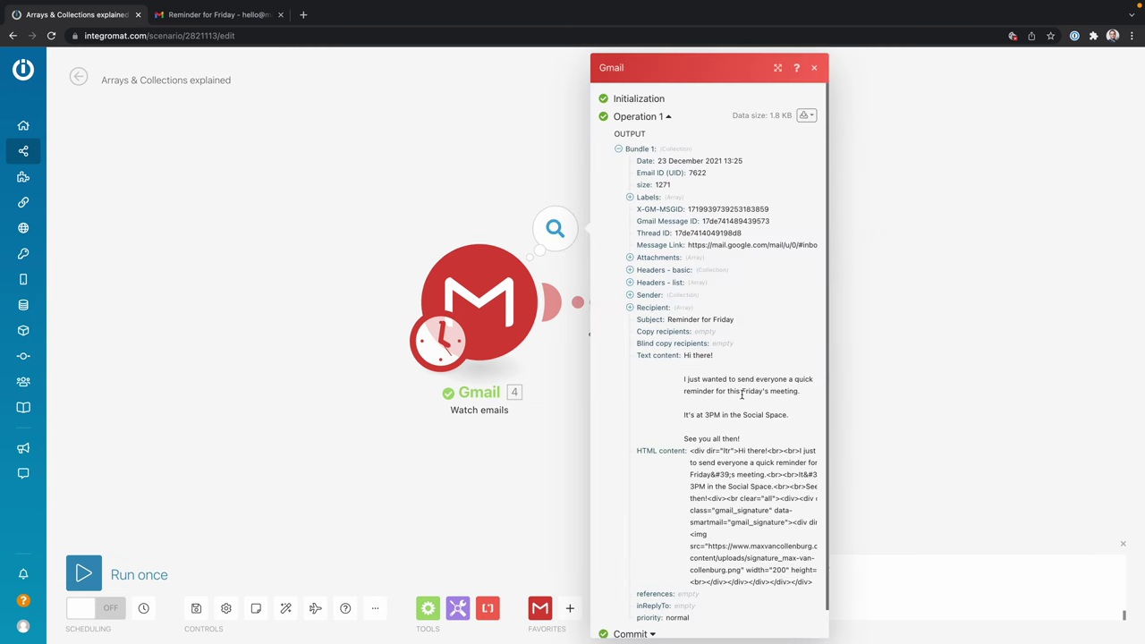
pyautogui.click(643, 309)
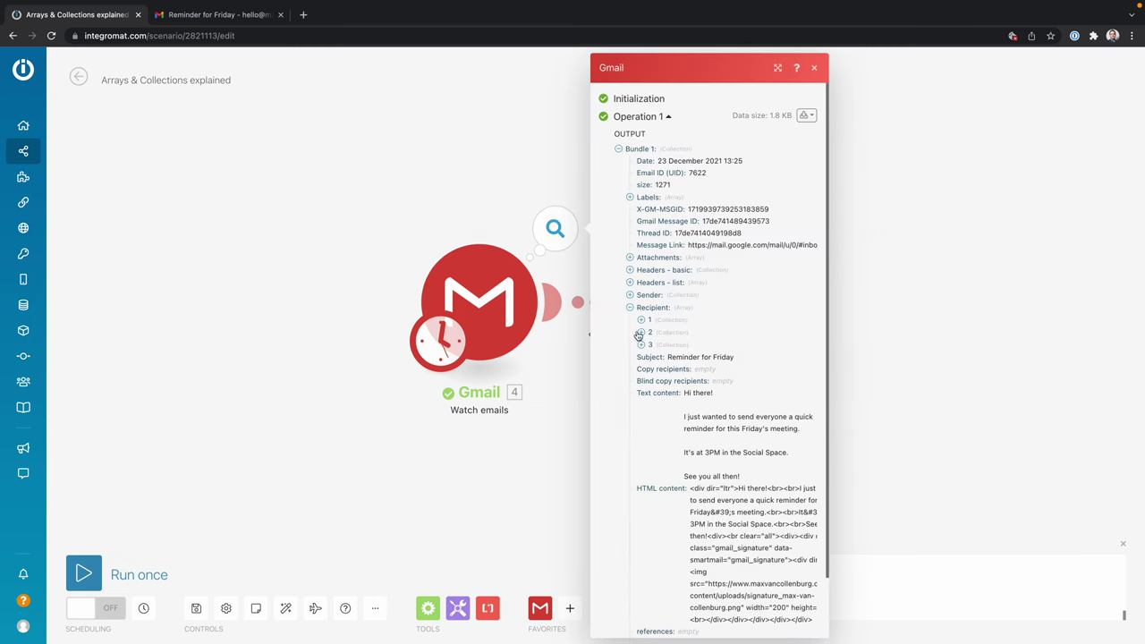
pyautogui.click(642, 333)
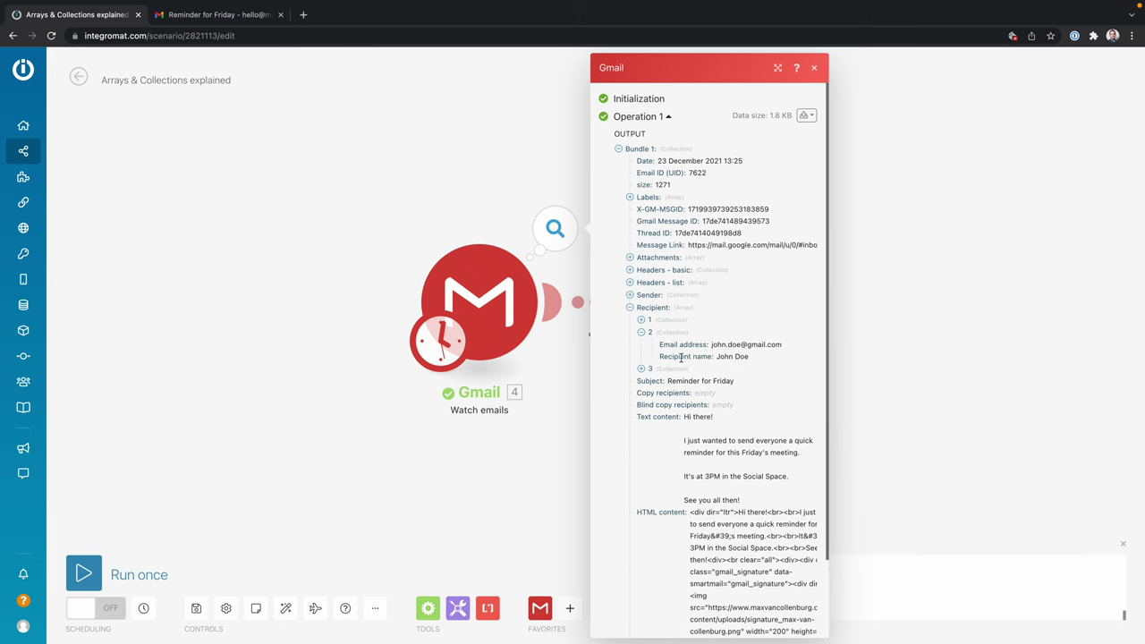
pyautogui.click(666, 368)
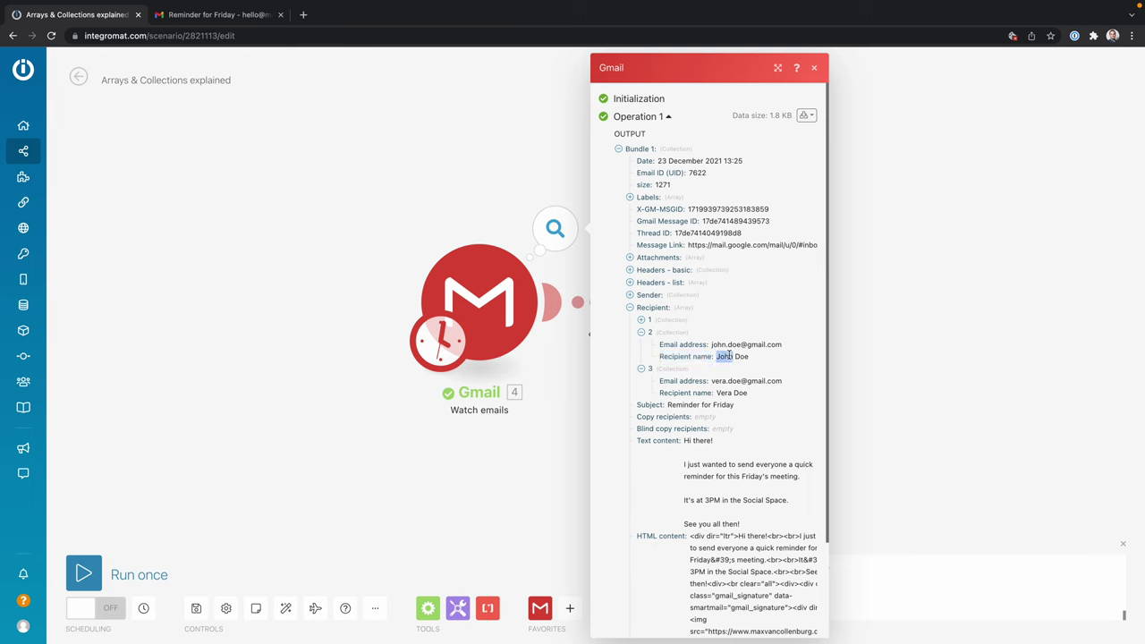
pyautogui.click(891, 358)
pyautogui.click(792, 240)
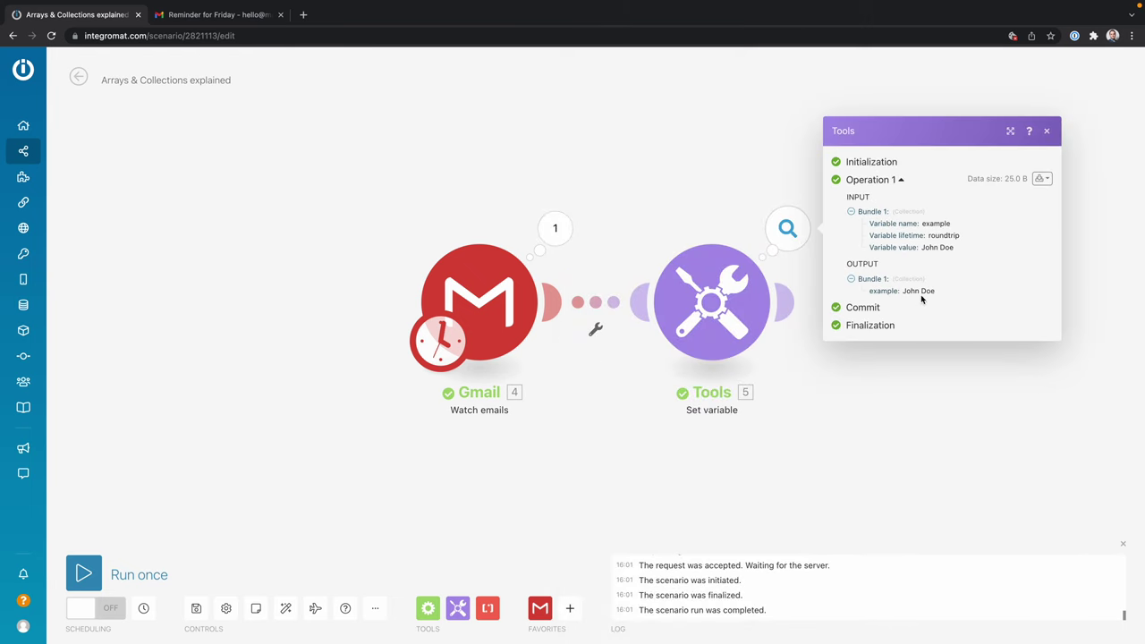
pyautogui.click(711, 301)
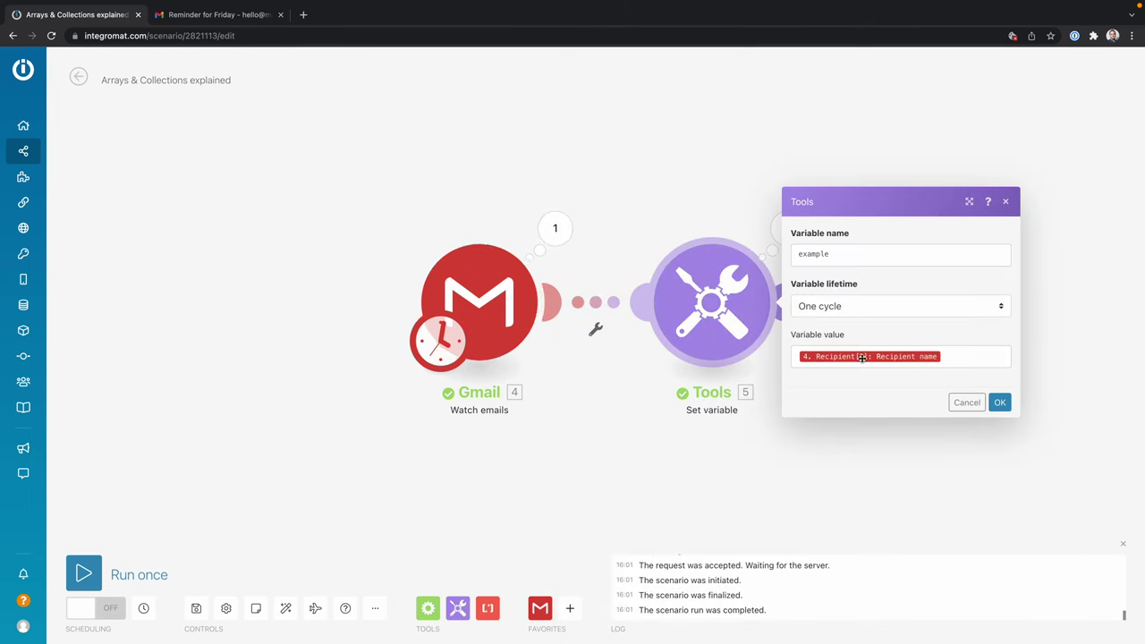
pyautogui.moveTo(853, 358)
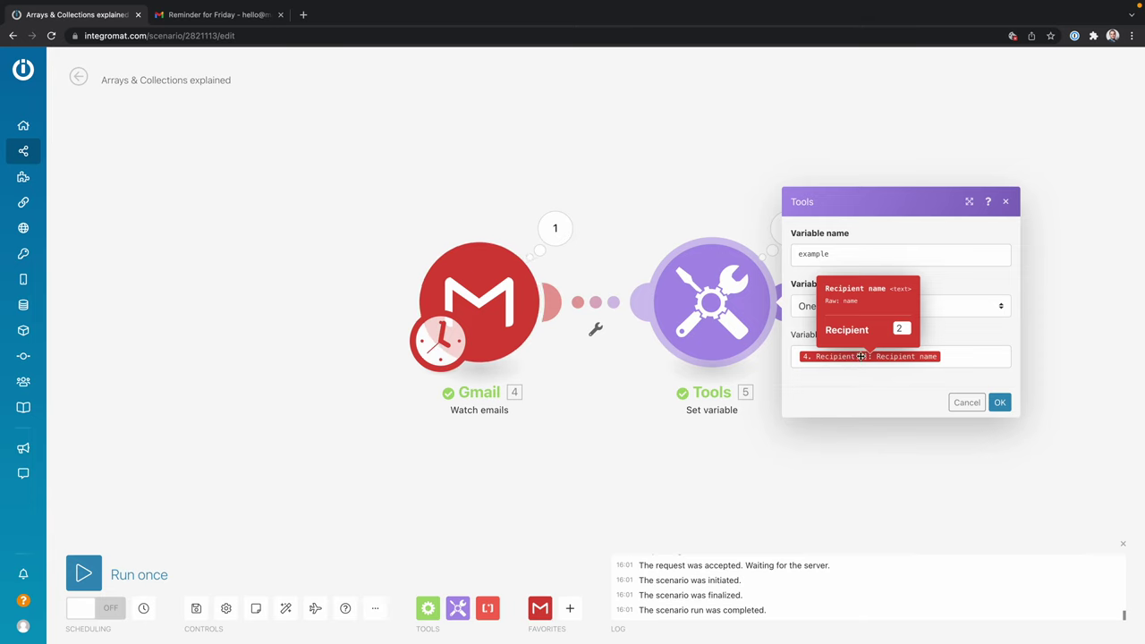